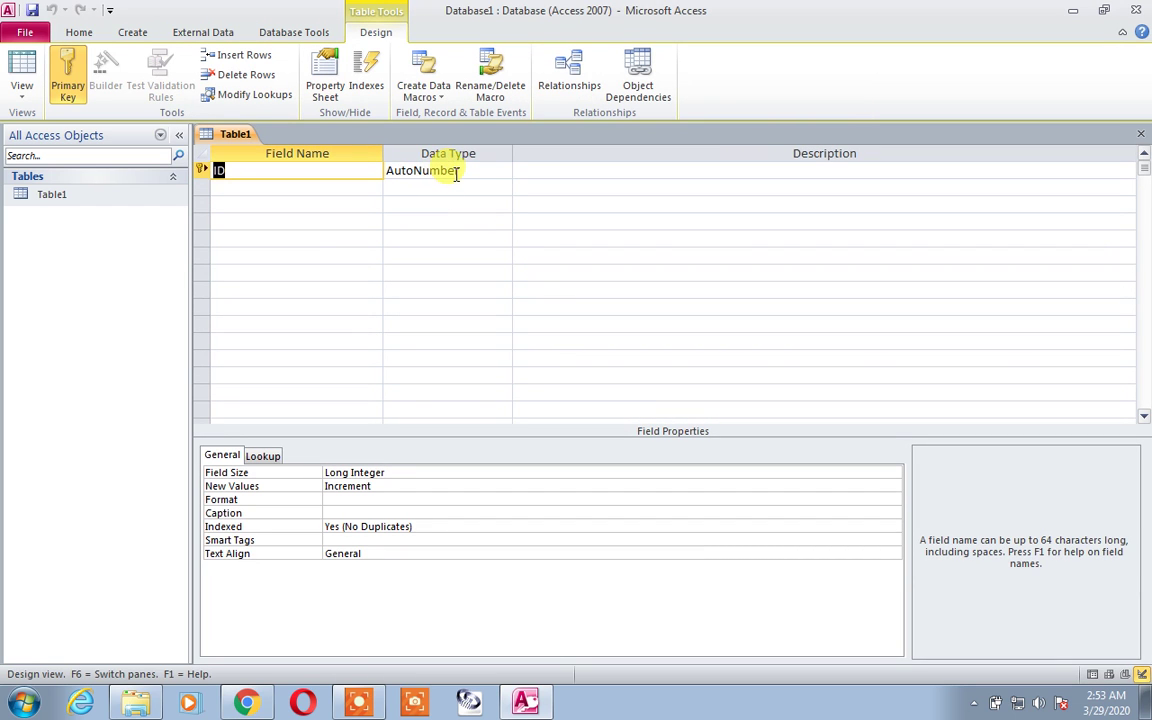
Step: Change the ID field's data type from AutoNumber to Text and rename it Roll No
left_click(449, 172)
left_click(502, 174)
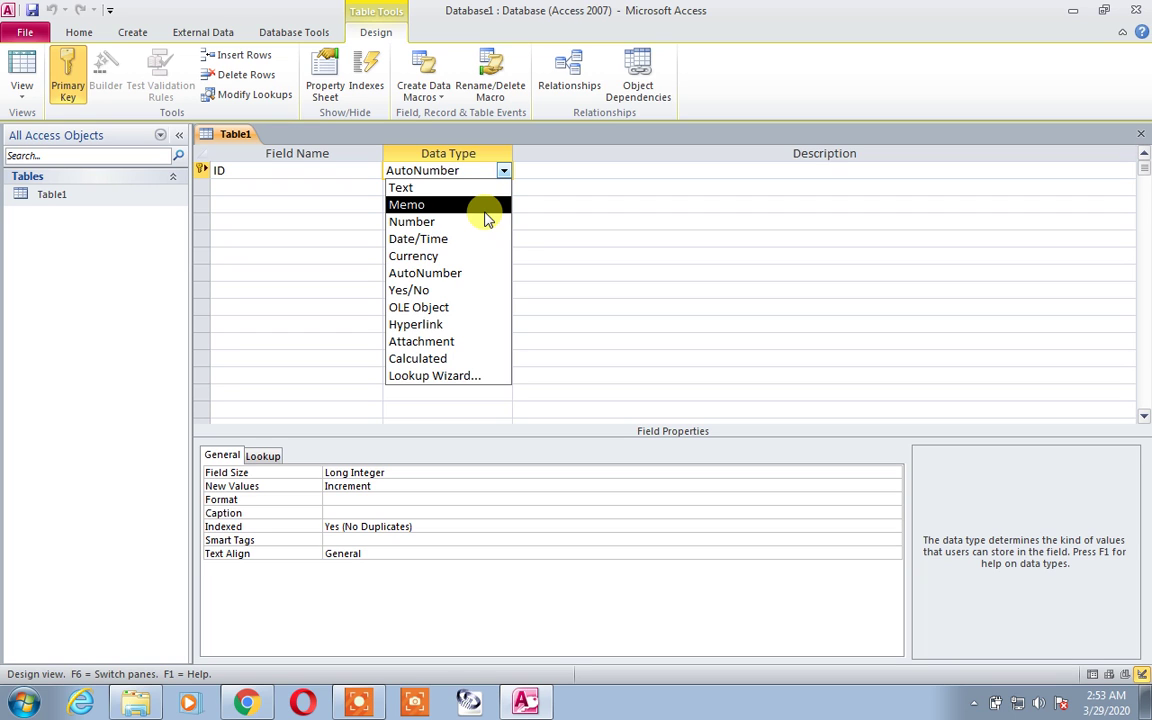
left_click(476, 188)
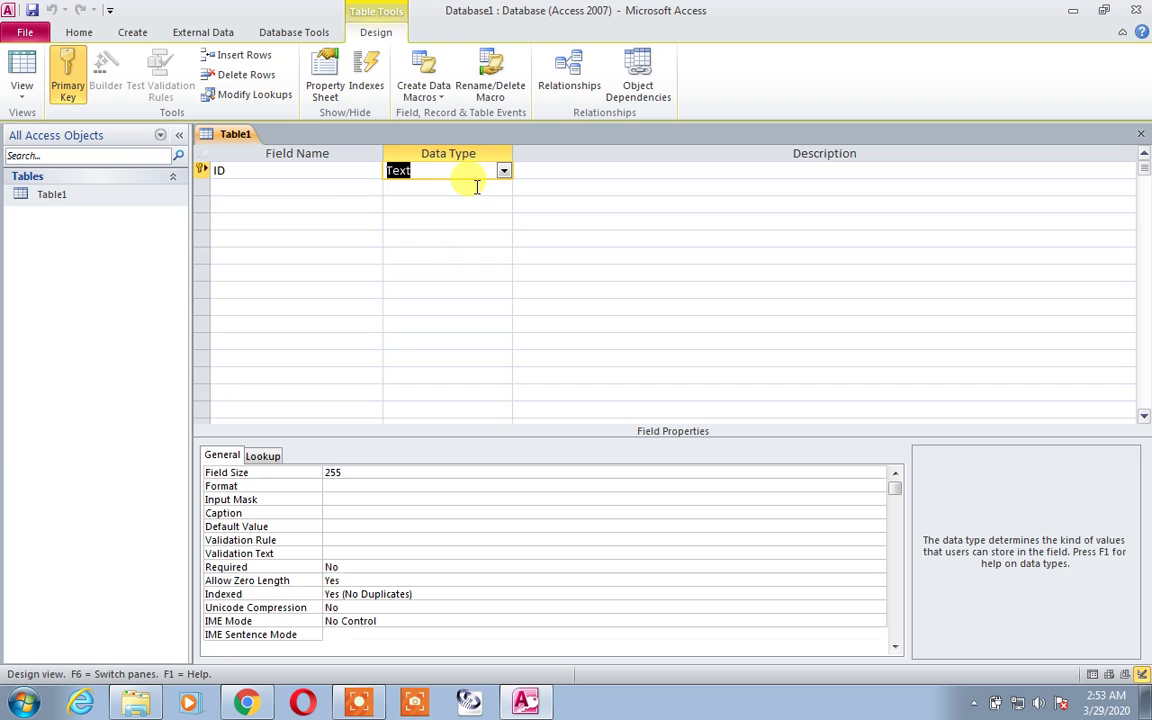
left_click(308, 170)
double_click(308, 170)
type("S")
key("BackSpace")
type("R")
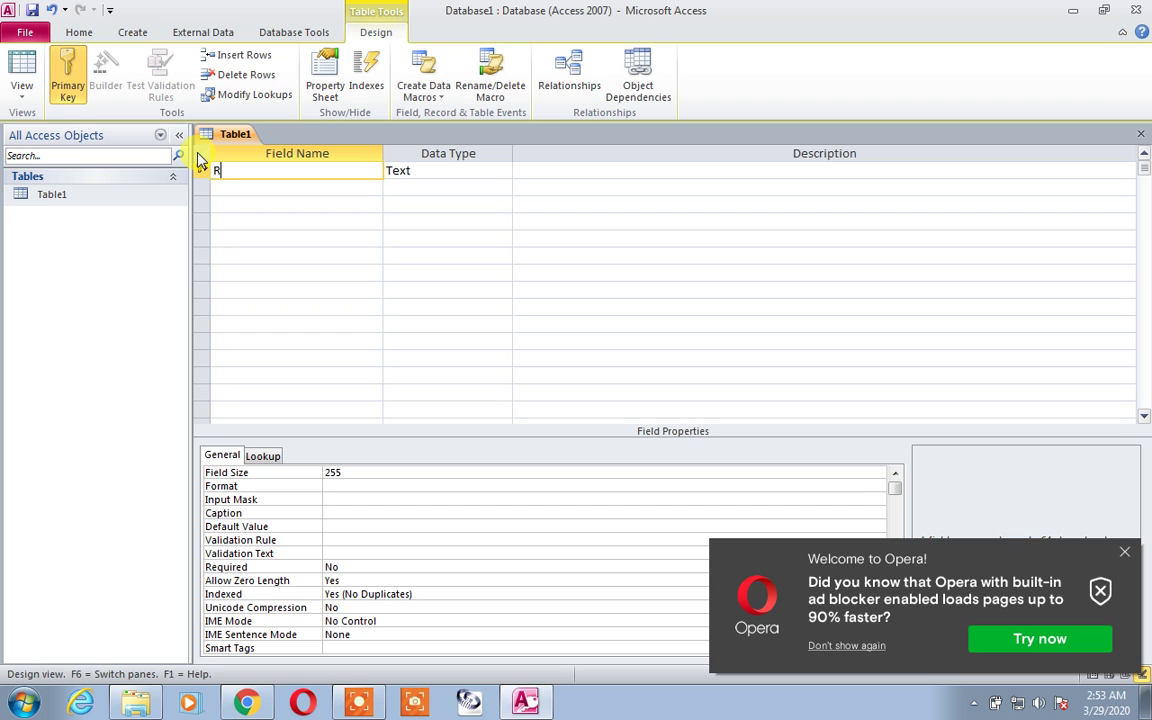
type("oll No")
key("Down")
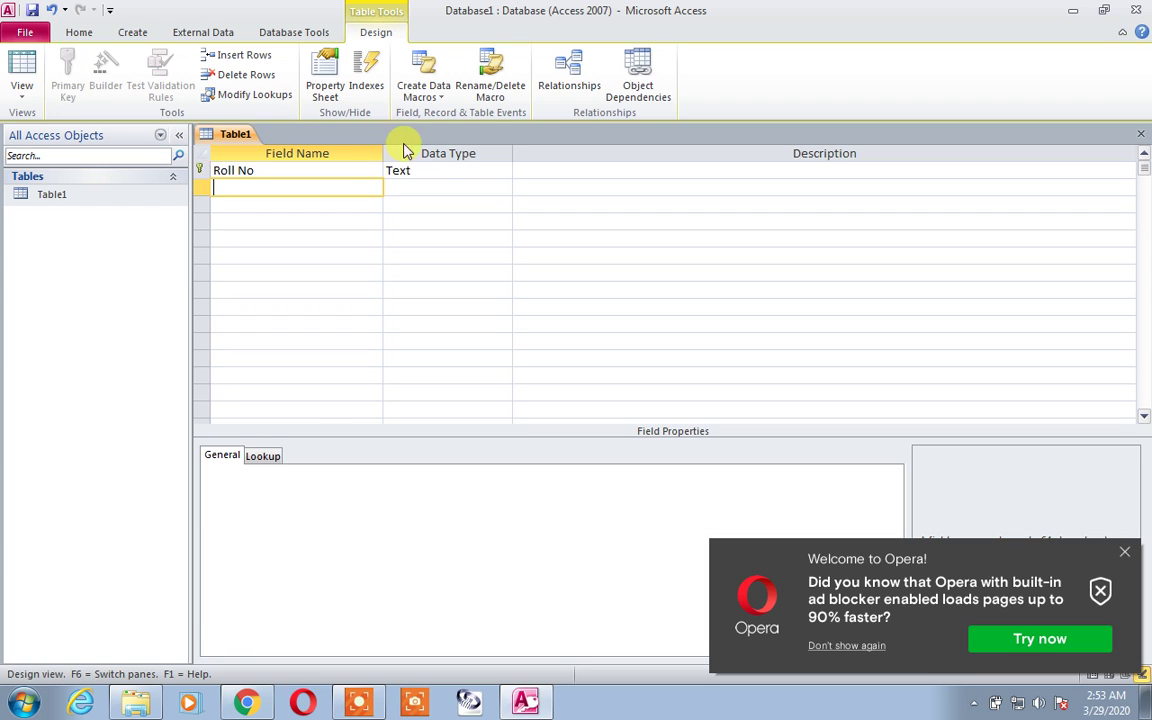
Step: Close the Opera notification and view Roll No's Field Size property of 255
left_click(449, 170)
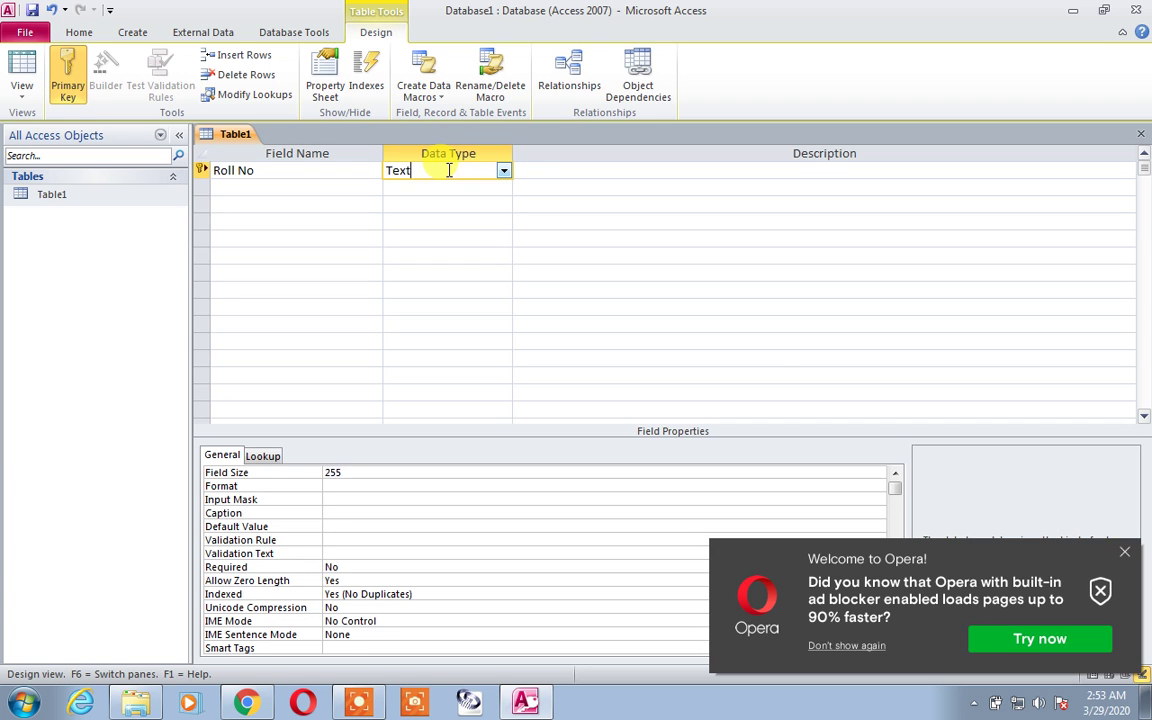
left_click(1127, 555)
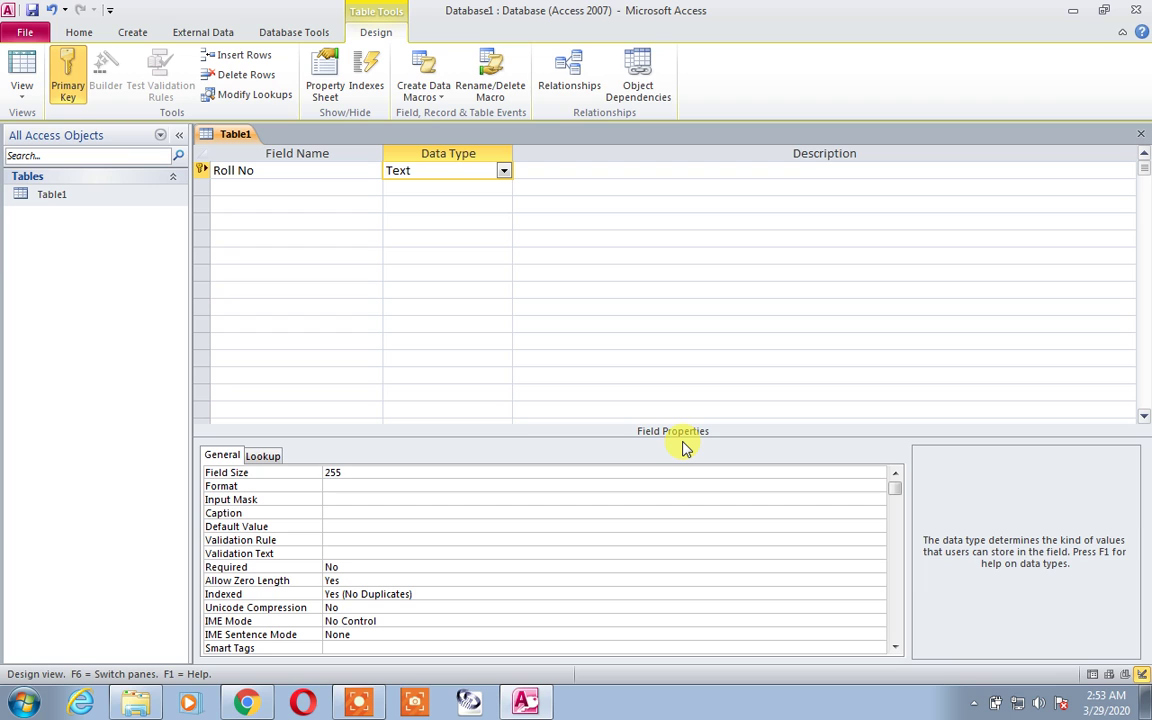
left_click(359, 472)
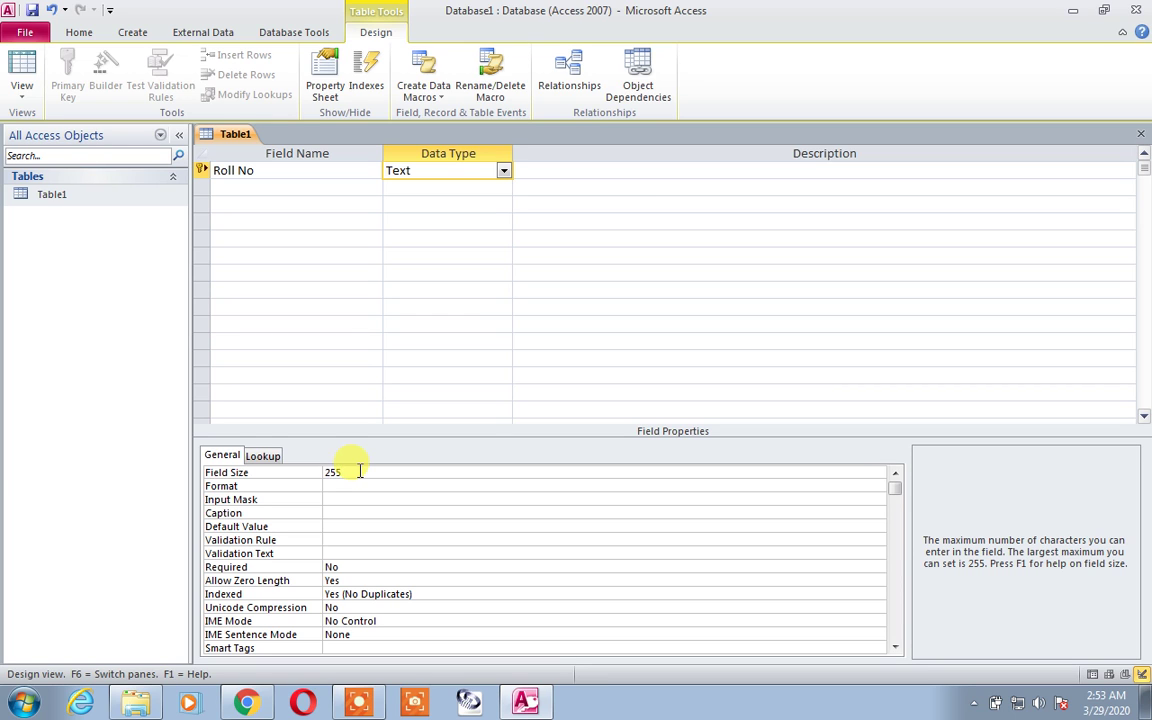
double_click(72, 197)
Step: Save Table1 and enter the test string 'lklfjaslfjdkljsaf' in Roll No
left_click(538, 398)
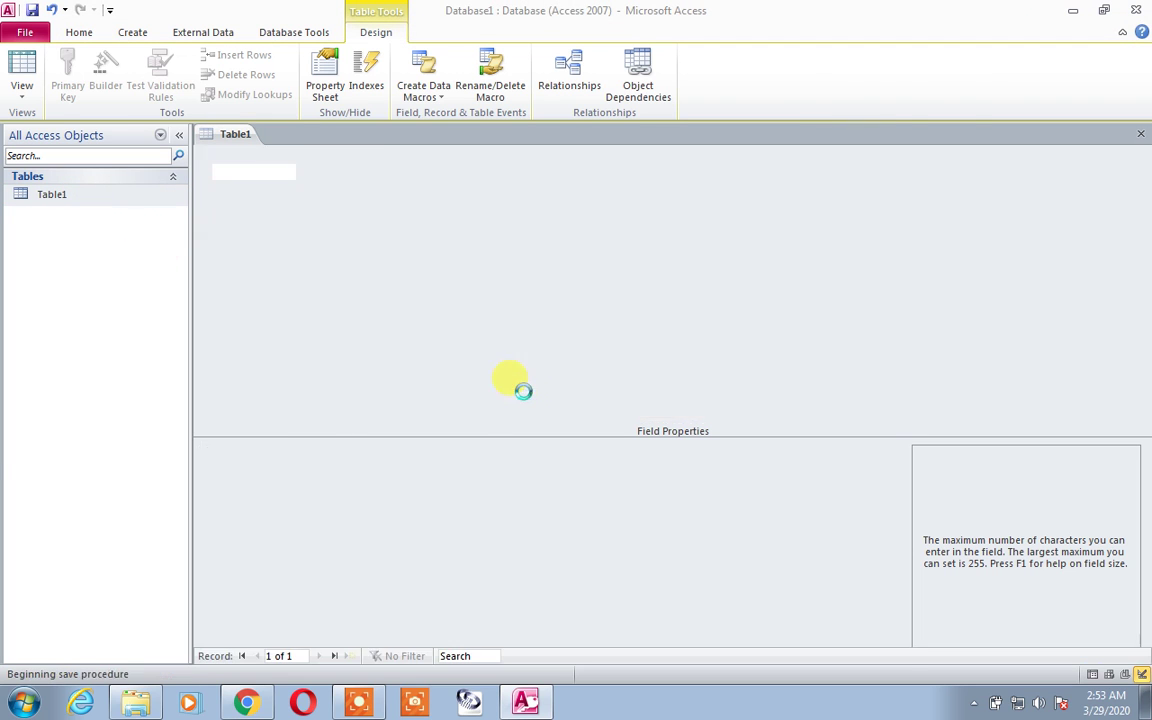
left_click(283, 173)
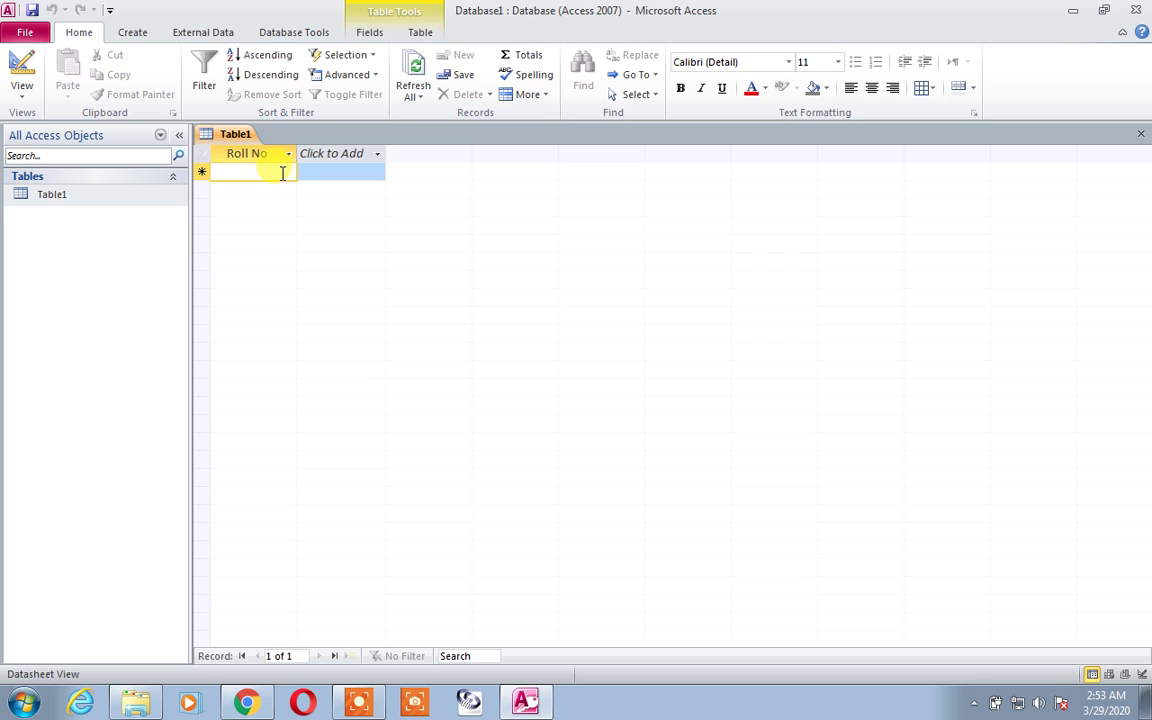
type("lklfjaslfjdkljsaf")
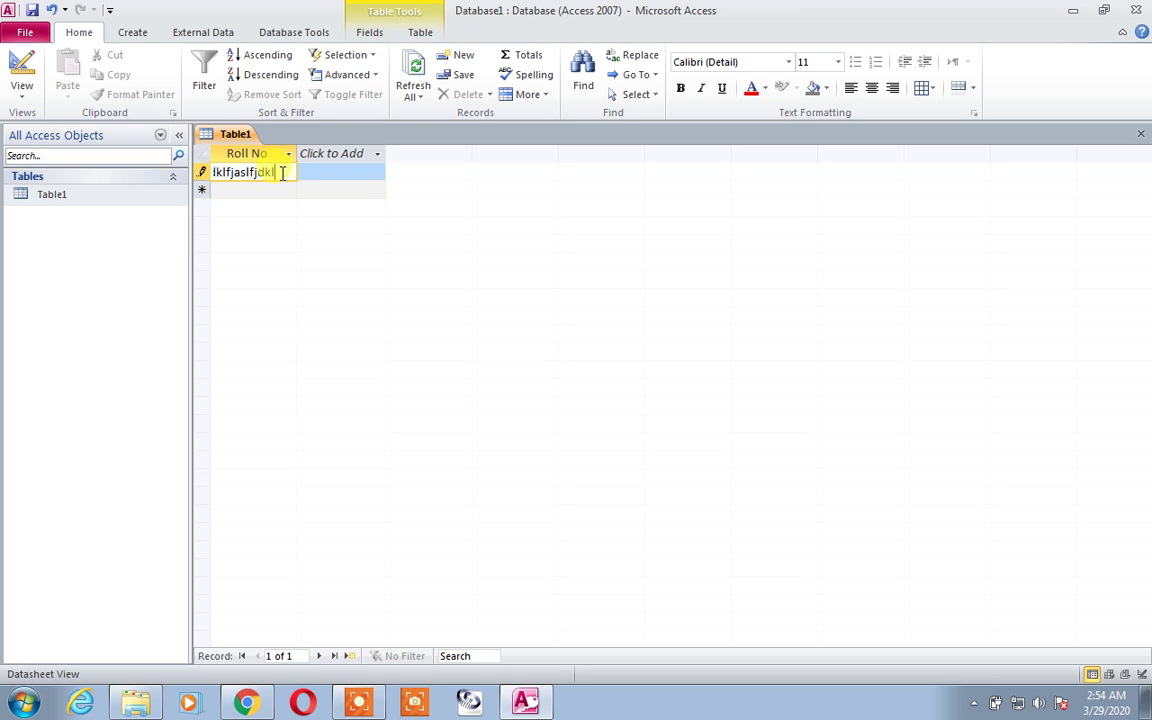
left_click(283, 188)
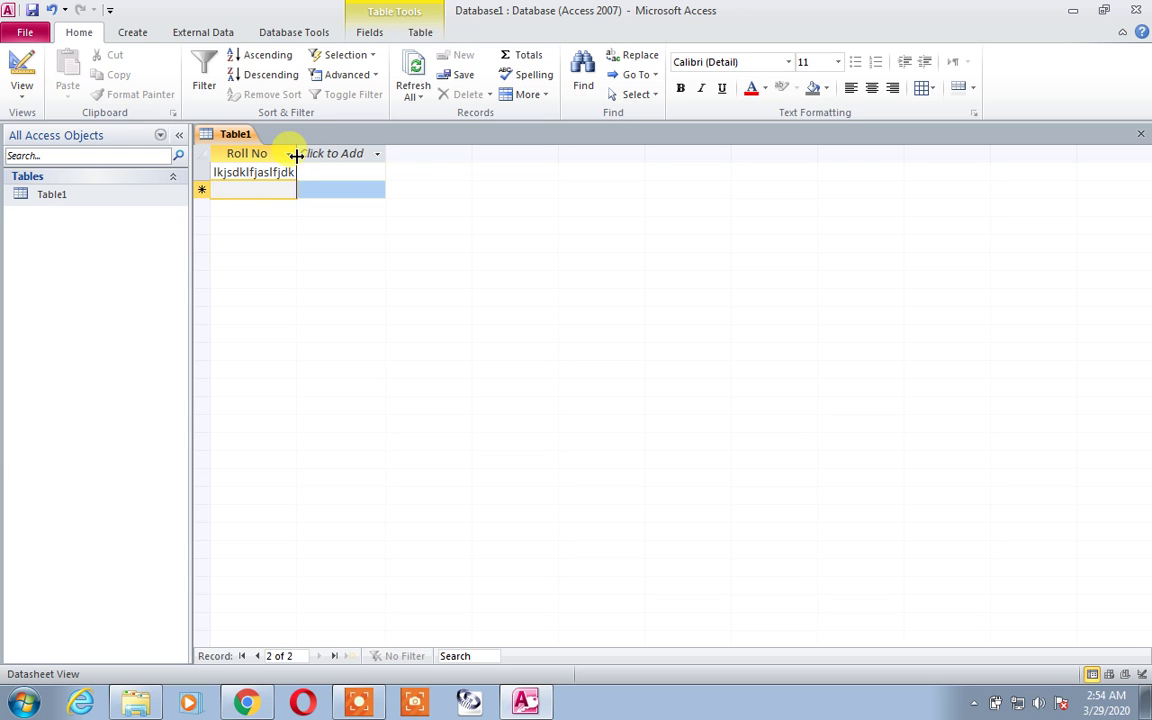
Step: Widen the Roll No column, add 'dfjlkas dslfjkas' to the entry, and close keeping the layout
left_click_drag(296, 153, 565, 200)
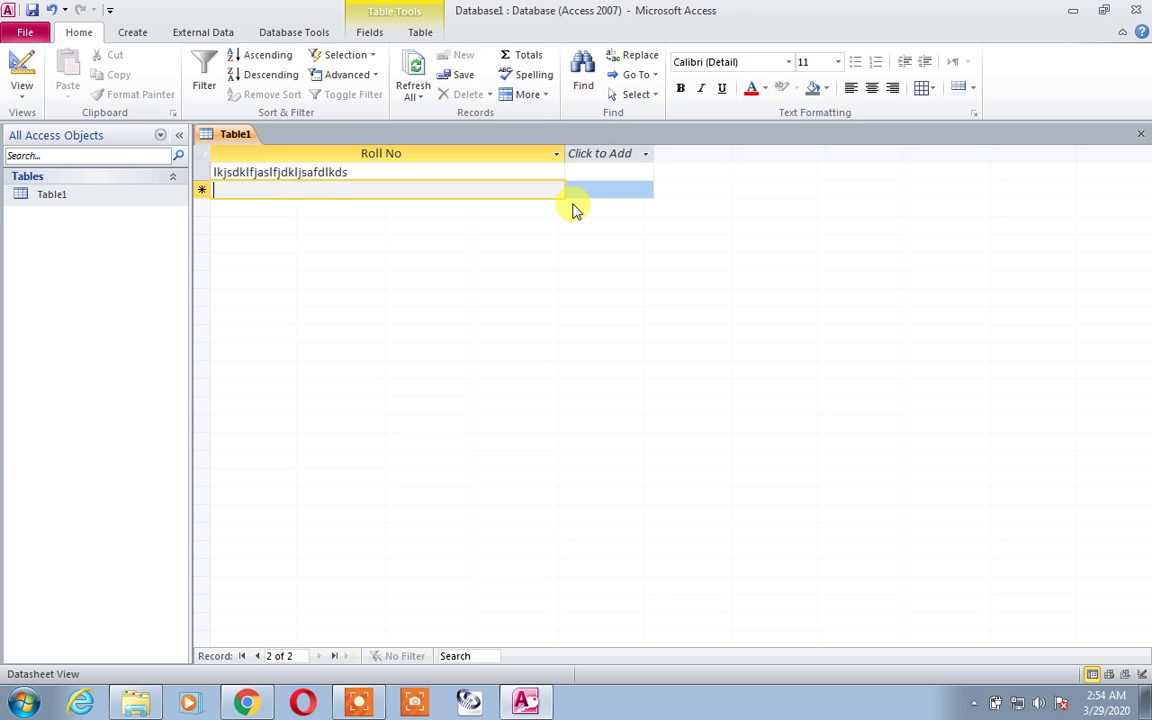
key("Up")
left_click(520, 170)
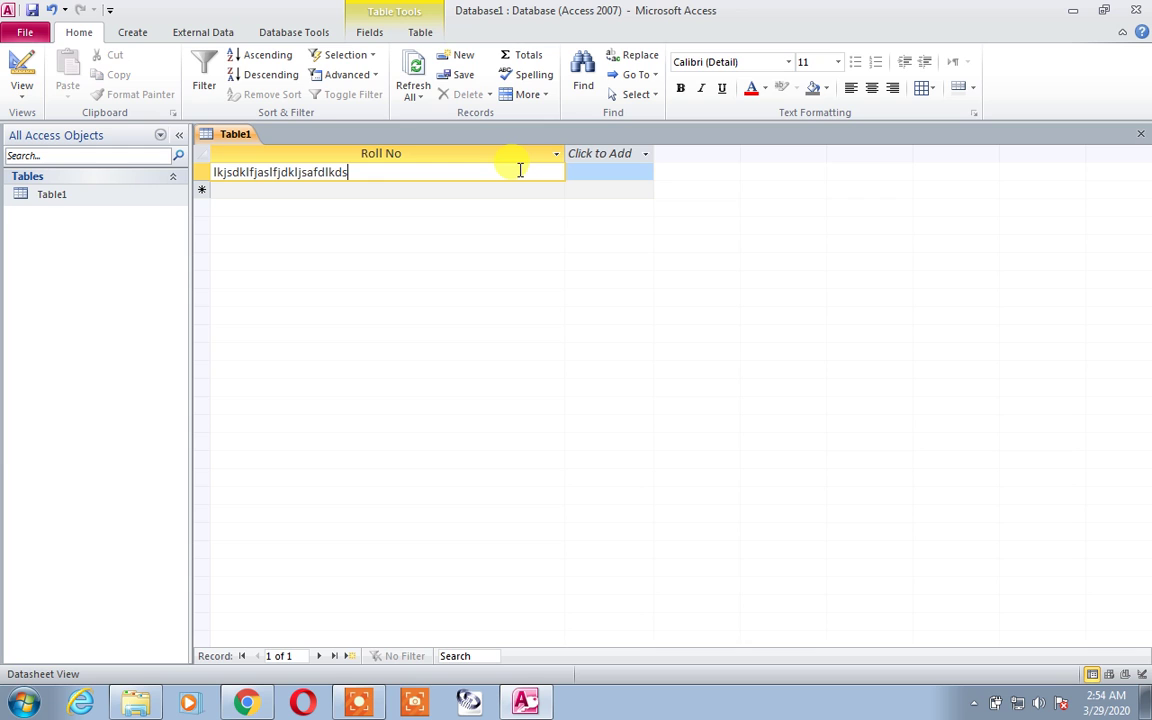
type("dfjlkas dslfjkas")
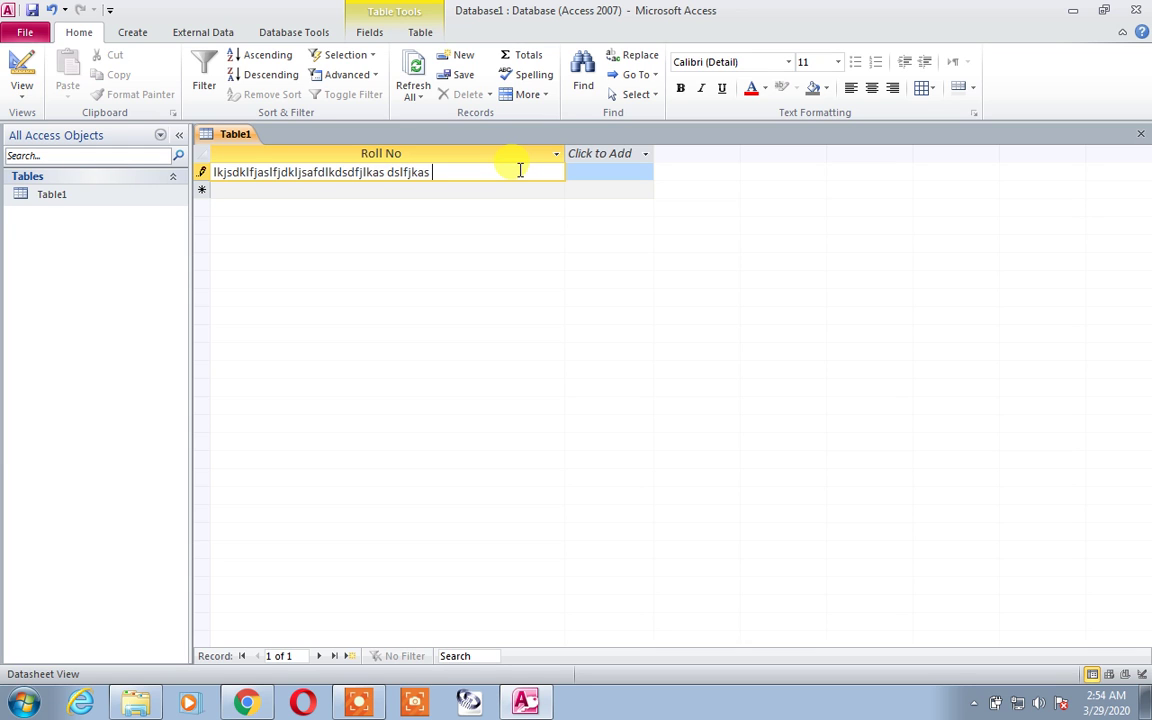
left_click(1141, 134)
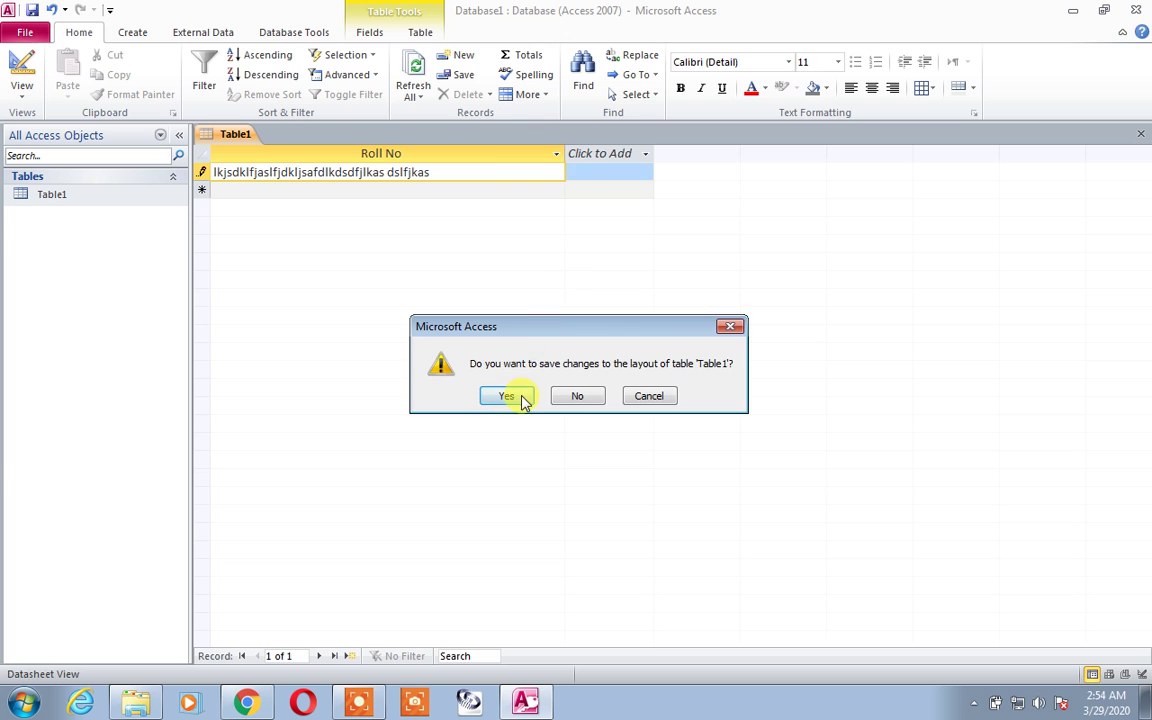
left_click(512, 397)
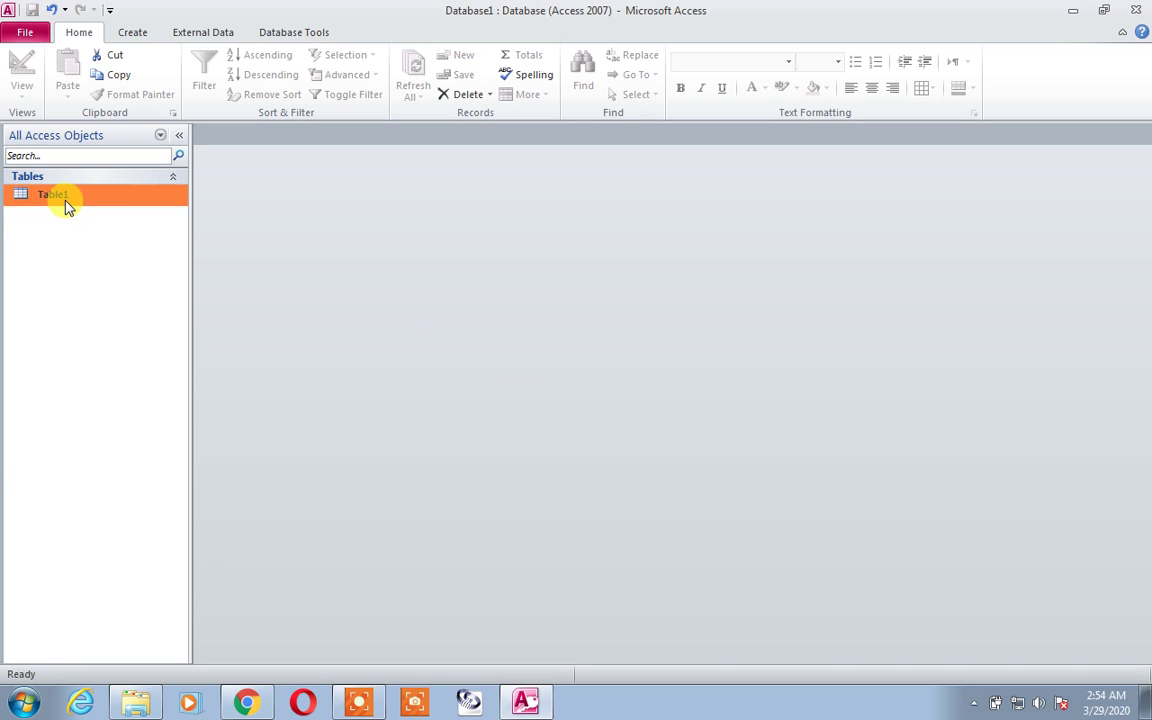
Step: Set Roll No's Field Size to 15 in Design View and save, accepting possible data loss
right_click(66, 205)
left_click(74, 229)
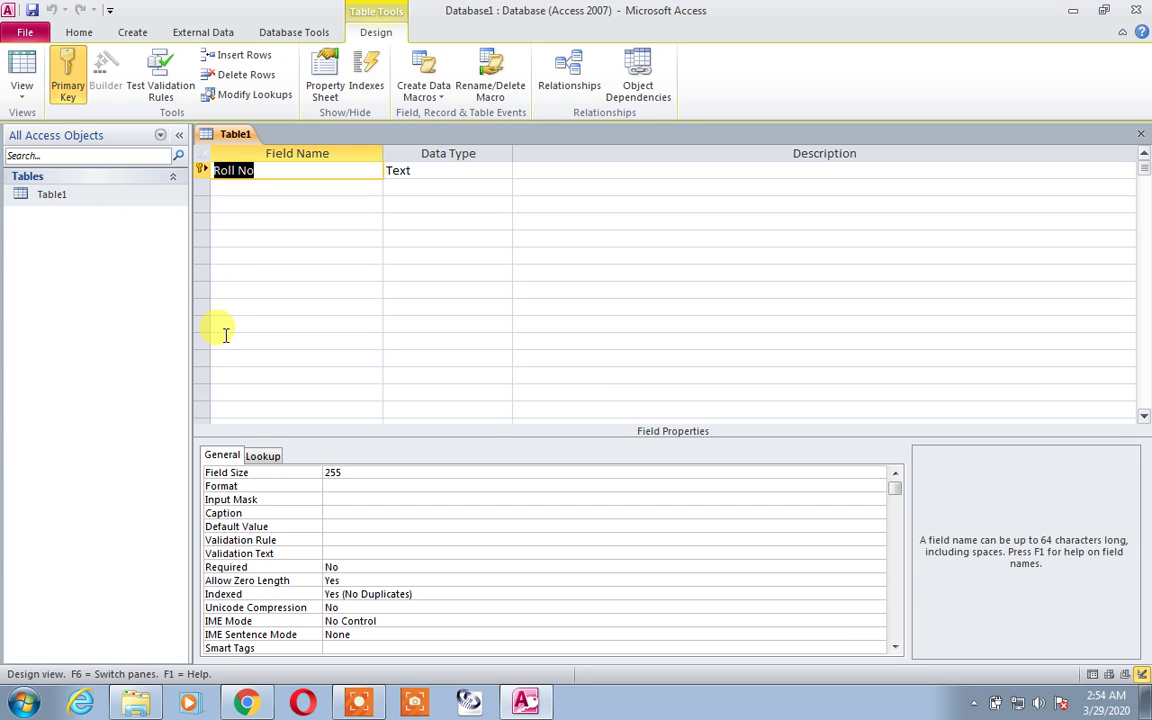
left_click(423, 170)
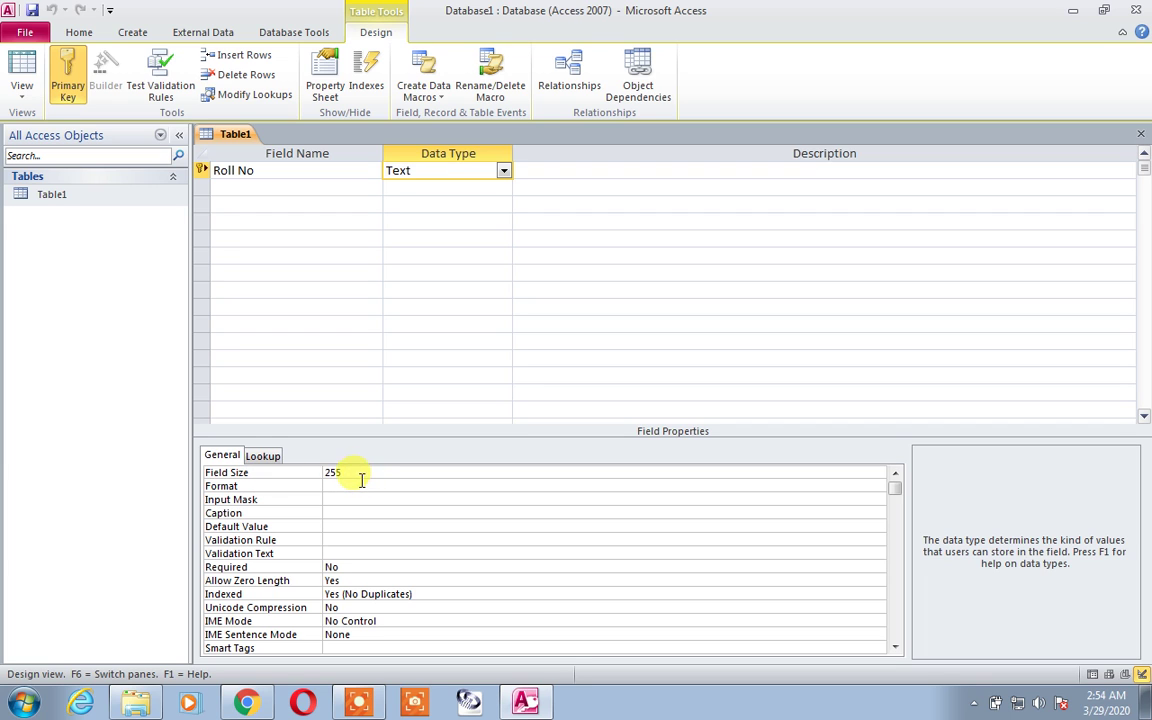
left_click(306, 473)
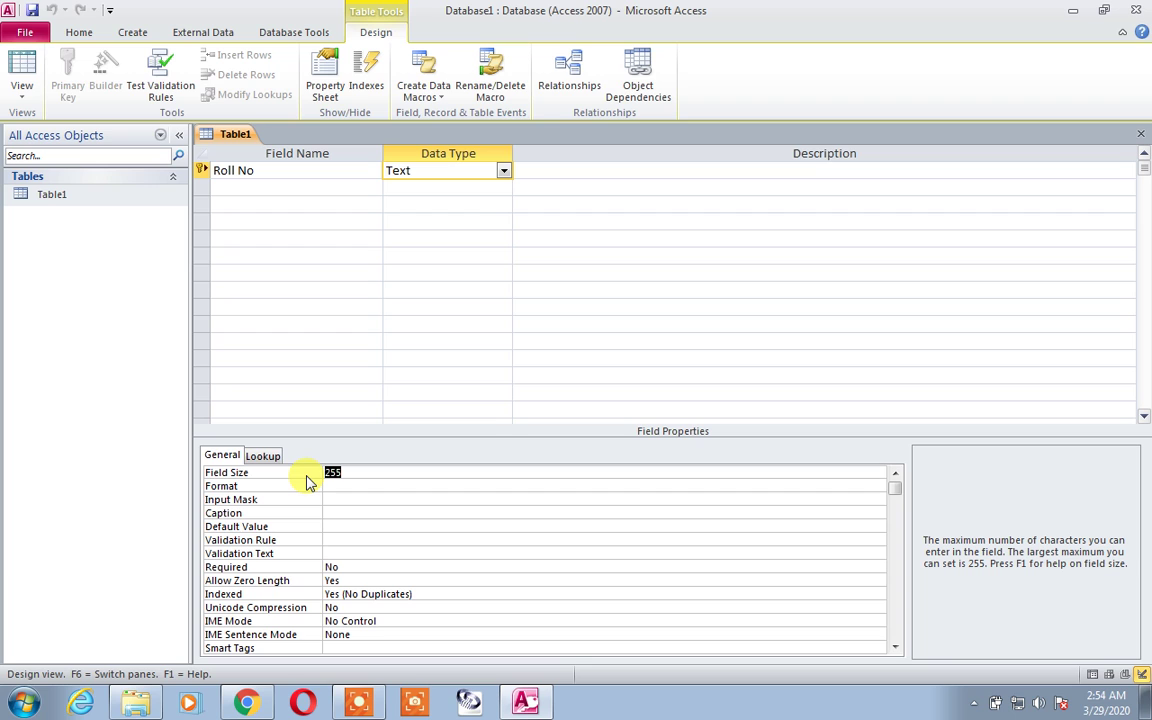
type("15")
left_click(335, 485)
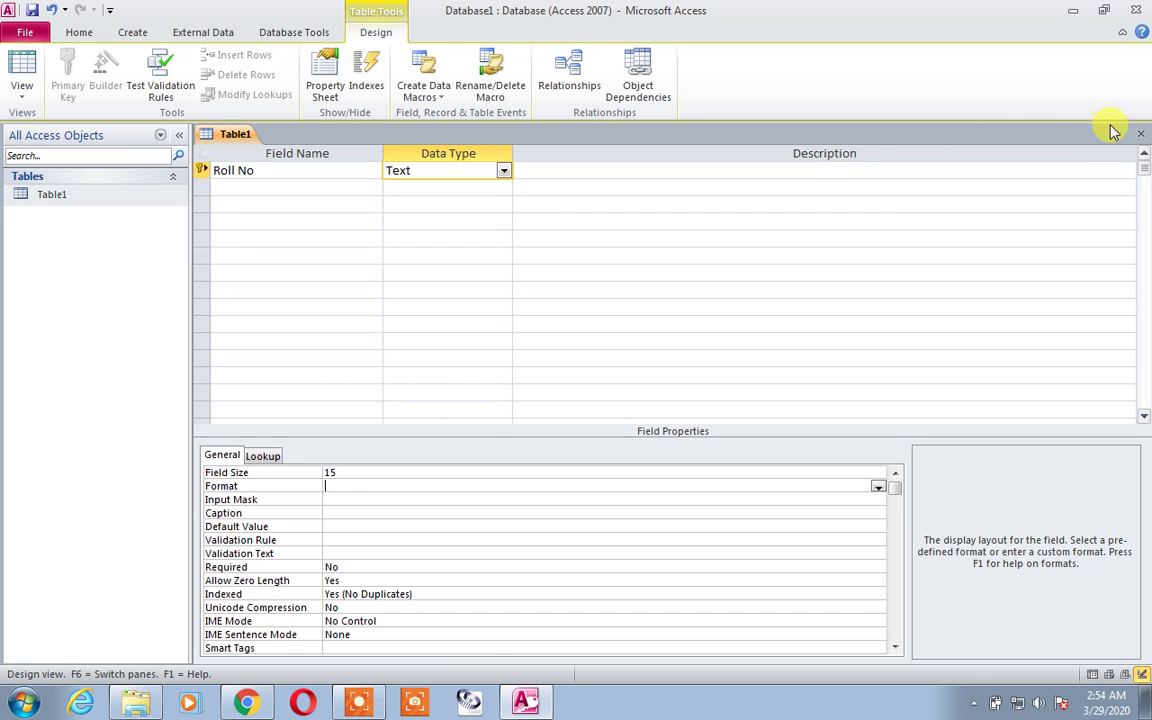
left_click(1140, 133)
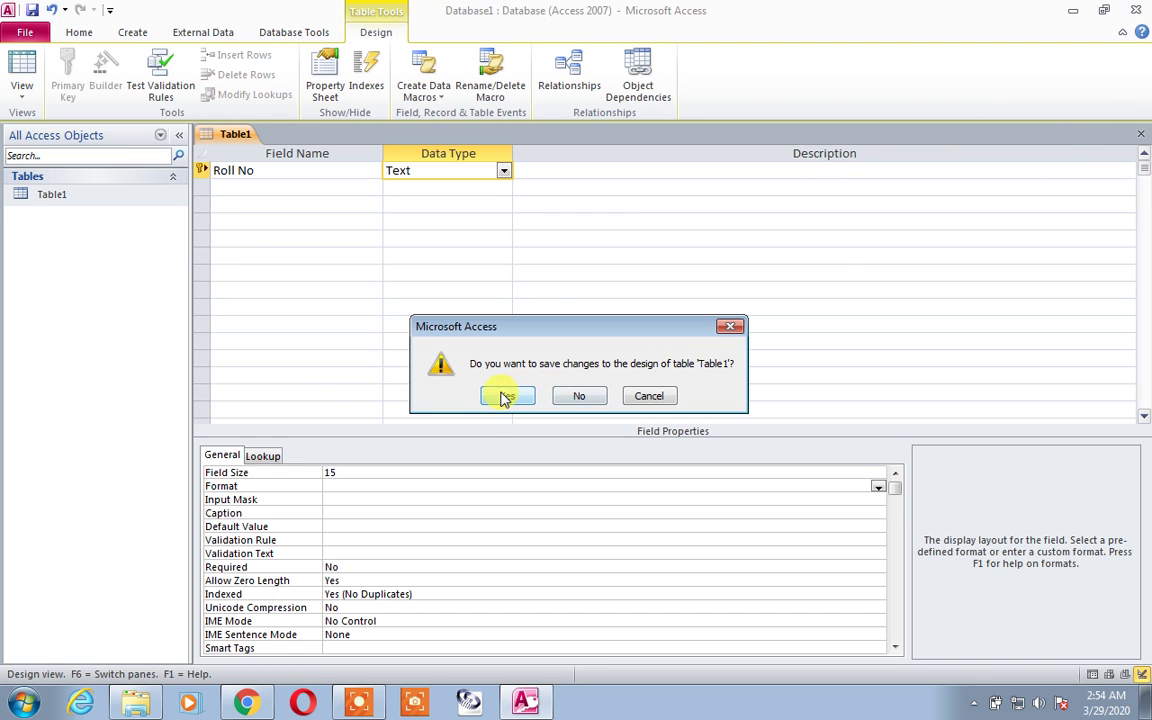
left_click(507, 395)
left_click(527, 411)
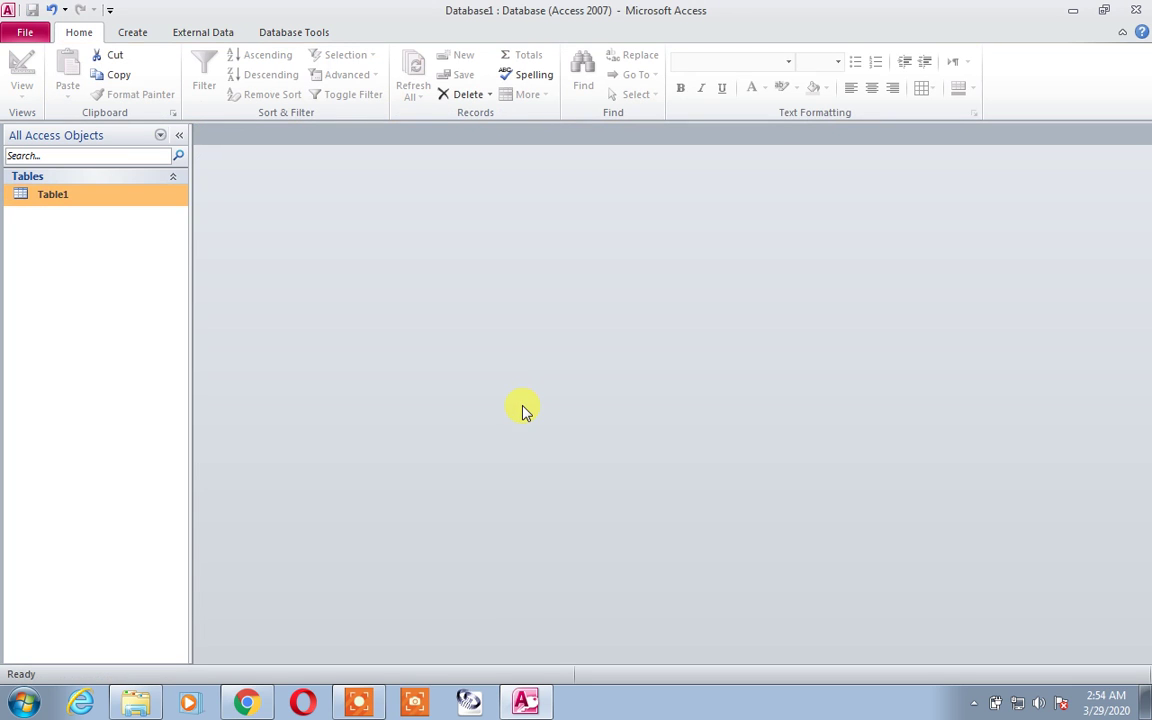
Step: Reopen Table1, clear the truncated Roll No value and type a new name phrase
double_click(58, 196)
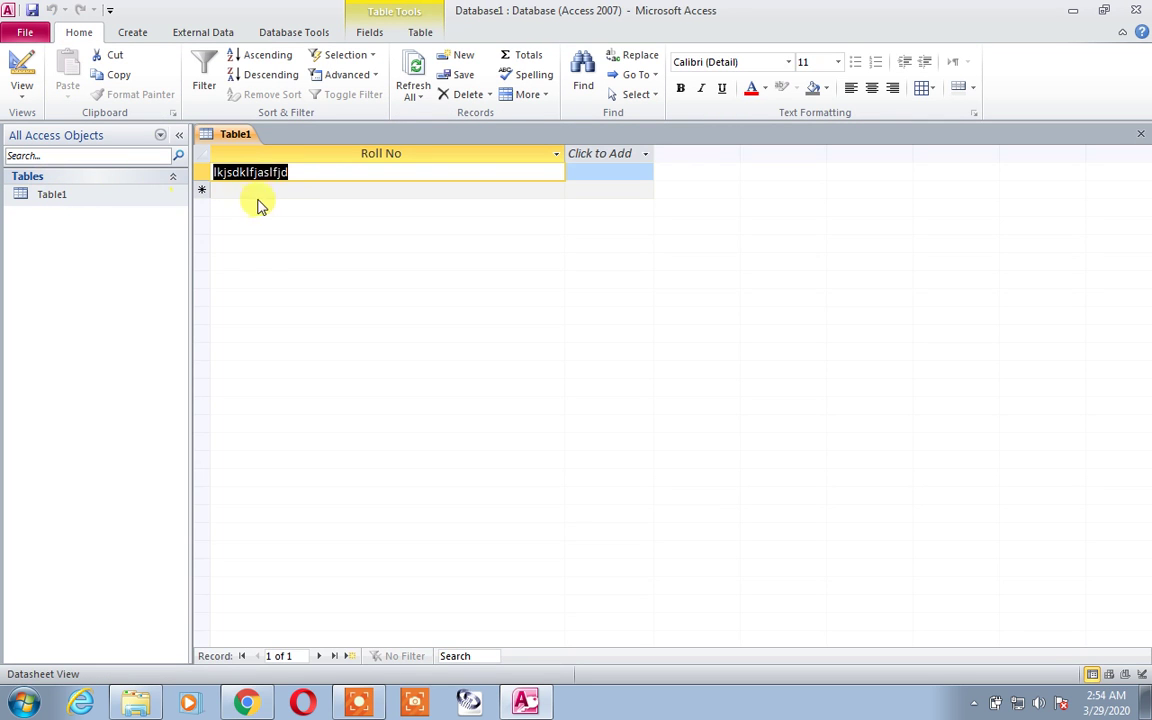
key("Delete")
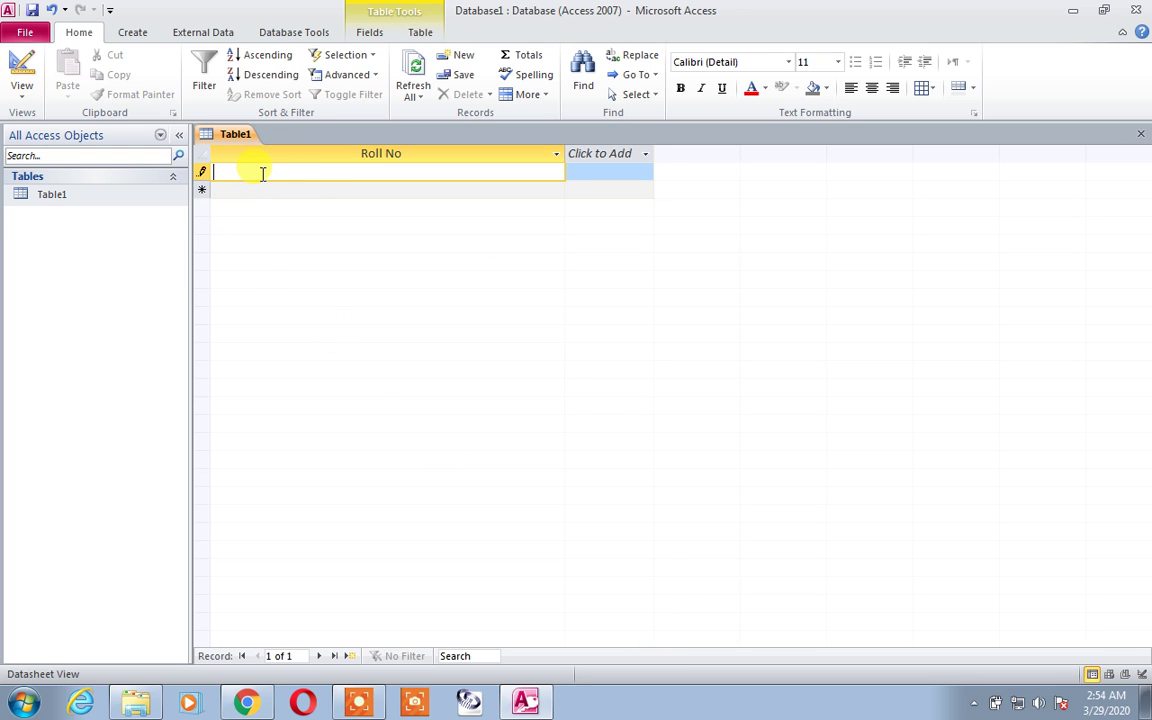
type("My name is maji")
Step: Remove the leading word 'My' from the Roll No entry and complete the name's last letter
triple_click(262, 173)
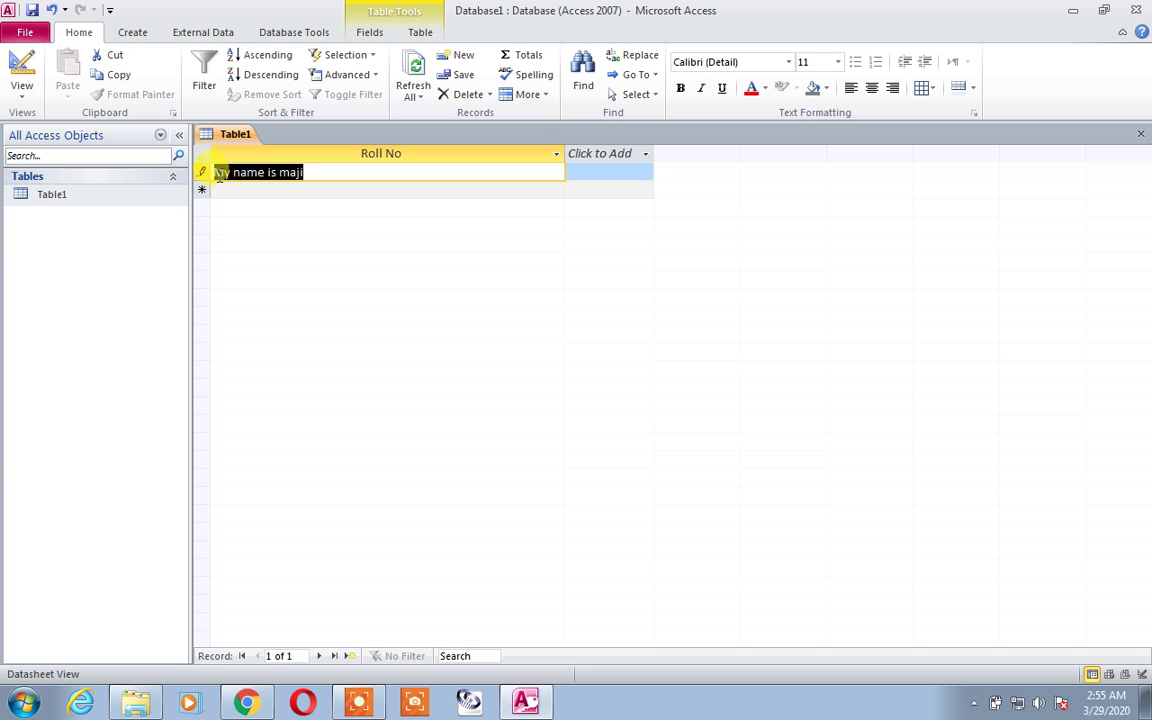
left_click(218, 174)
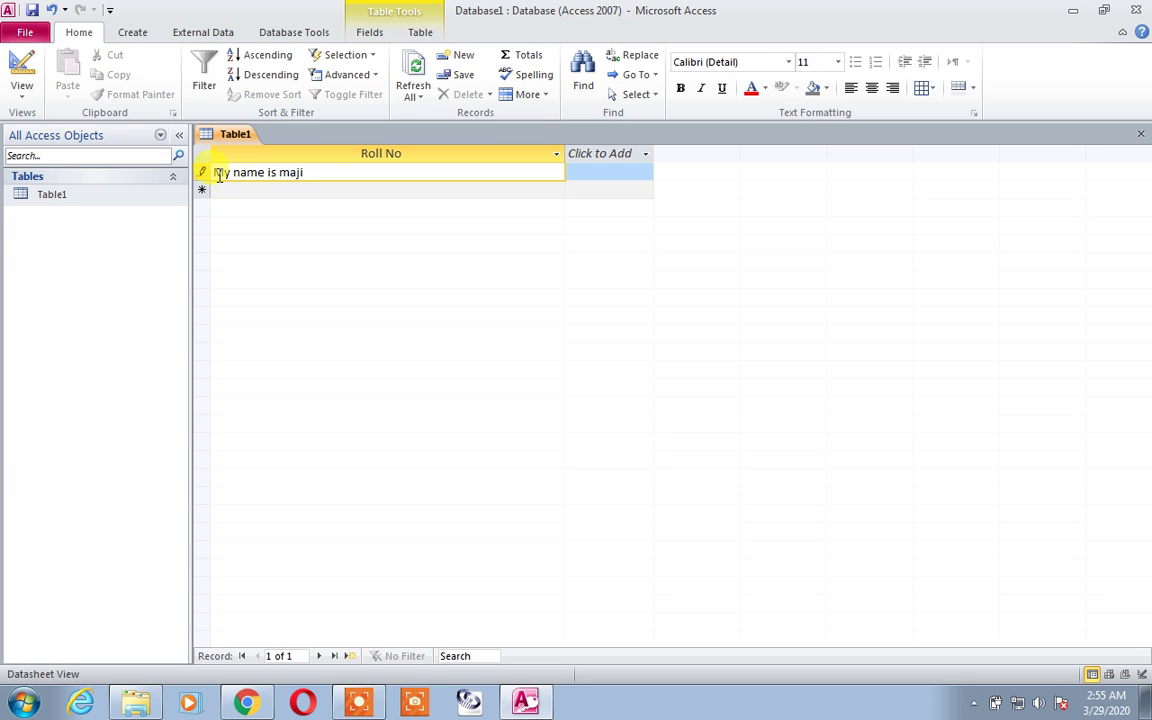
key("Right")
key("Right")
key("Right")
key("Right")
key("Right")
key("Right")
key("Right")
key("Right")
key("Right")
key("Right")
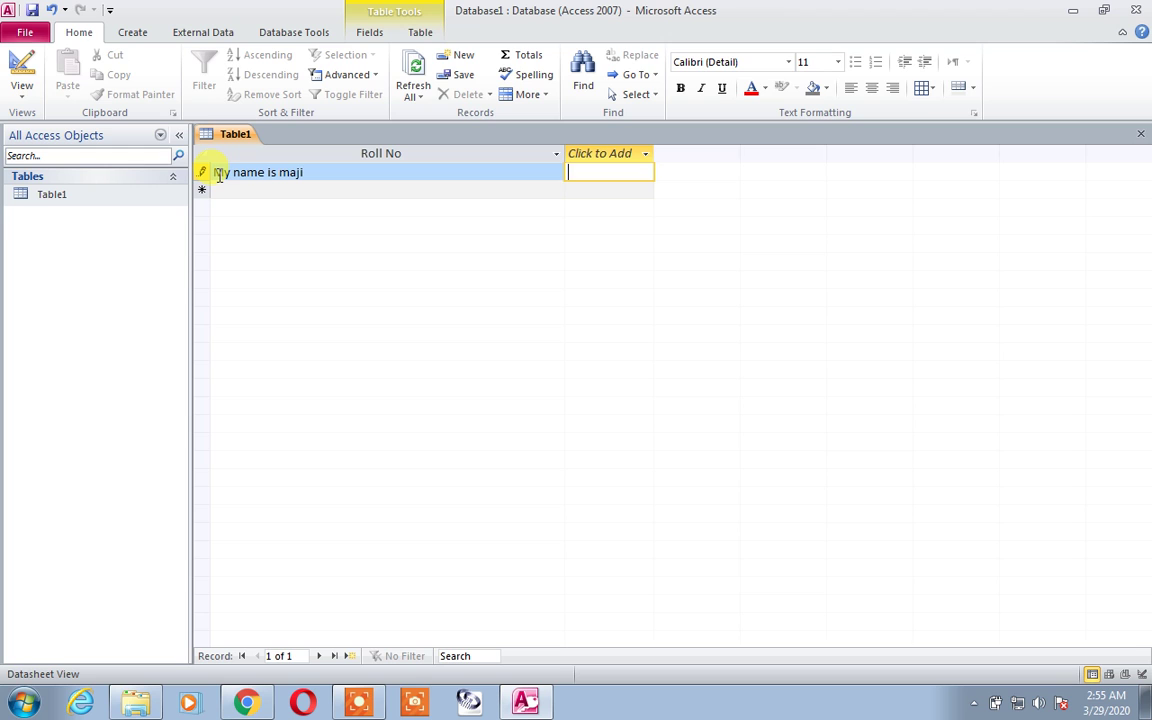
left_click(340, 172)
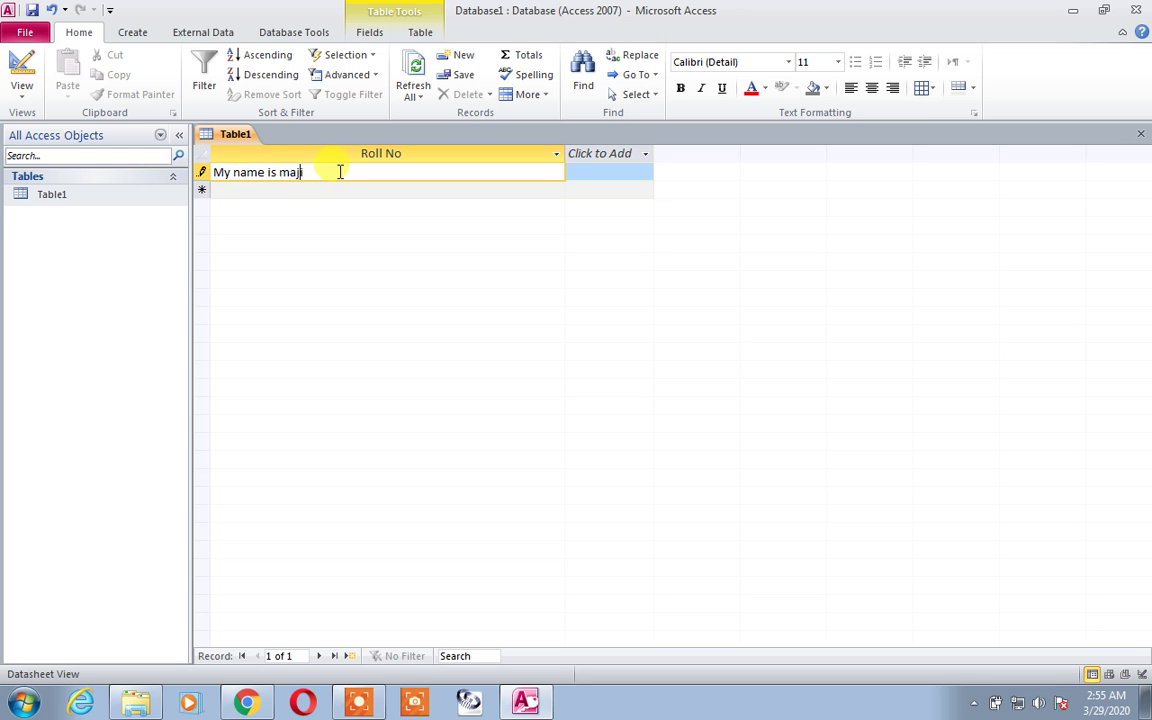
key("Left")
key("Left")
key("Left")
key("Left")
key("Left")
key("Left")
key("Left")
key("Left")
key("Left")
key("BackSpace")
key("BackSpace")
key("BackSpace")
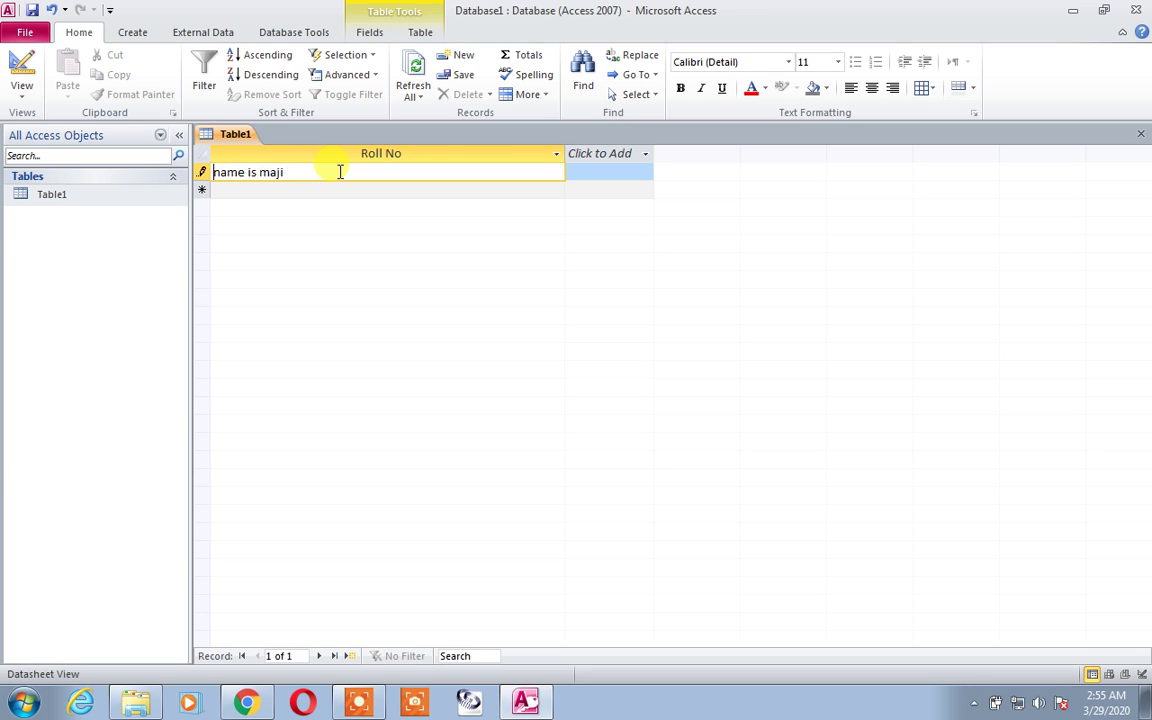
key("Right")
key("Right")
key("Right")
key("Right")
key("Right")
type("d a")
key("BackSpace")
left_click(65, 194)
Step: In Table1's Design View, add new fields named Cell No and Id Card
right_click(65, 194)
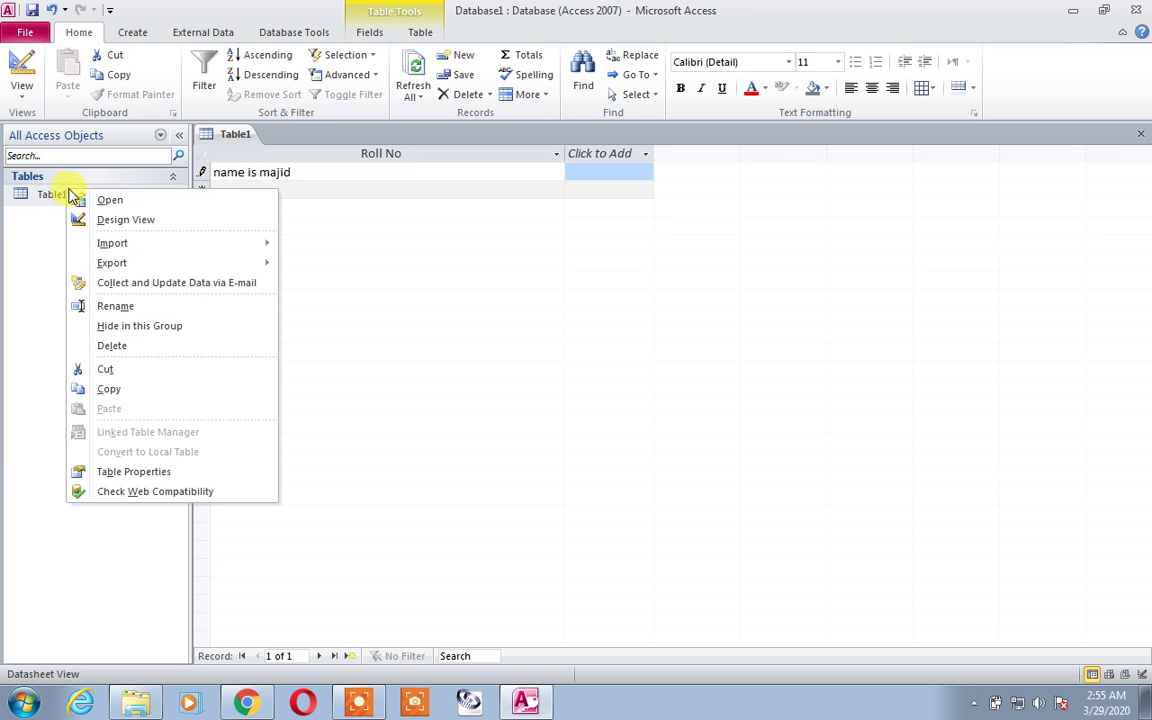
left_click(111, 218)
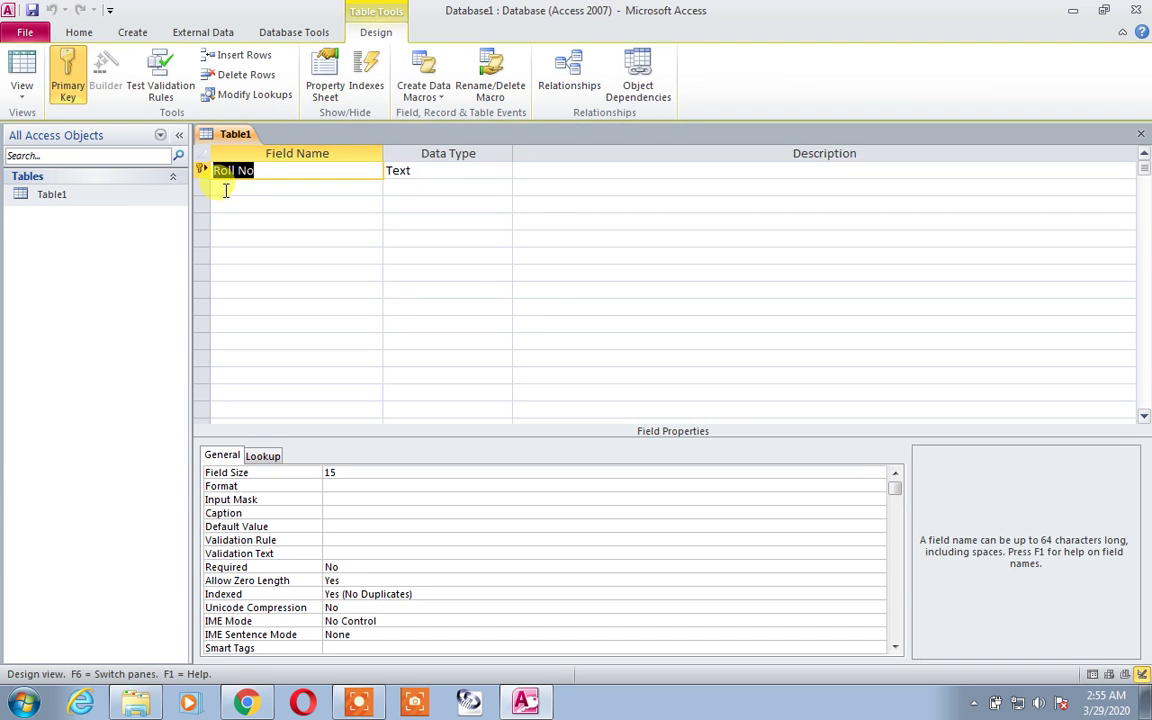
left_click(228, 187)
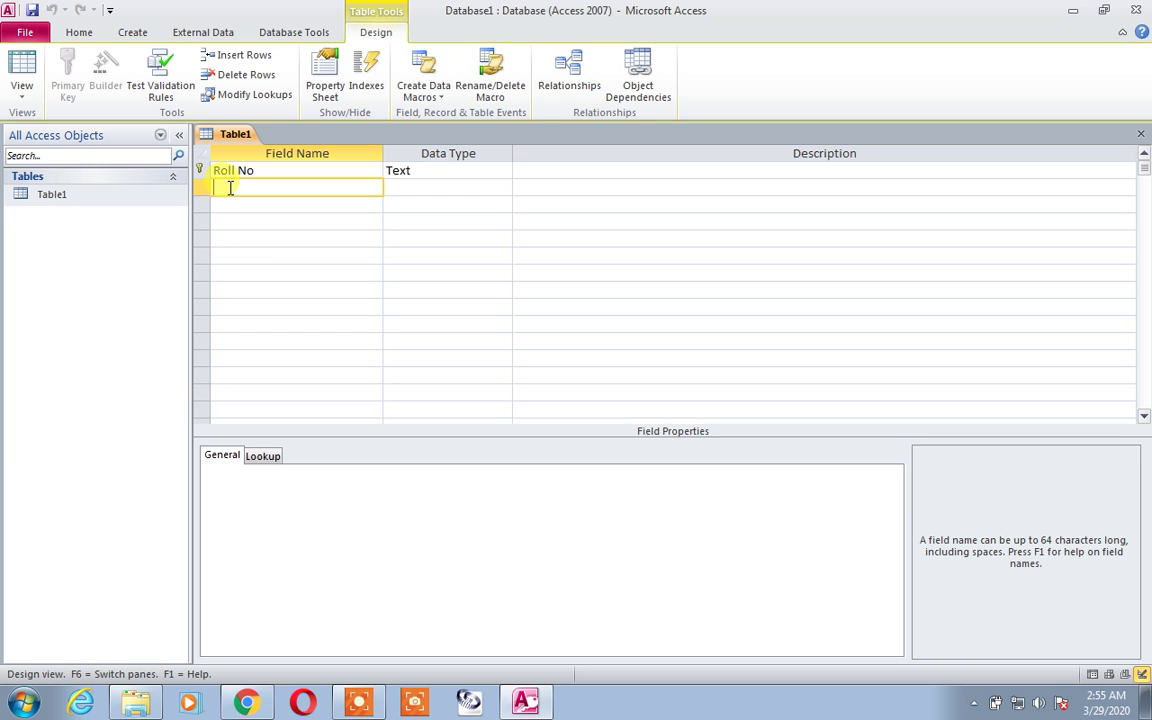
type("Cell No")
key("Down")
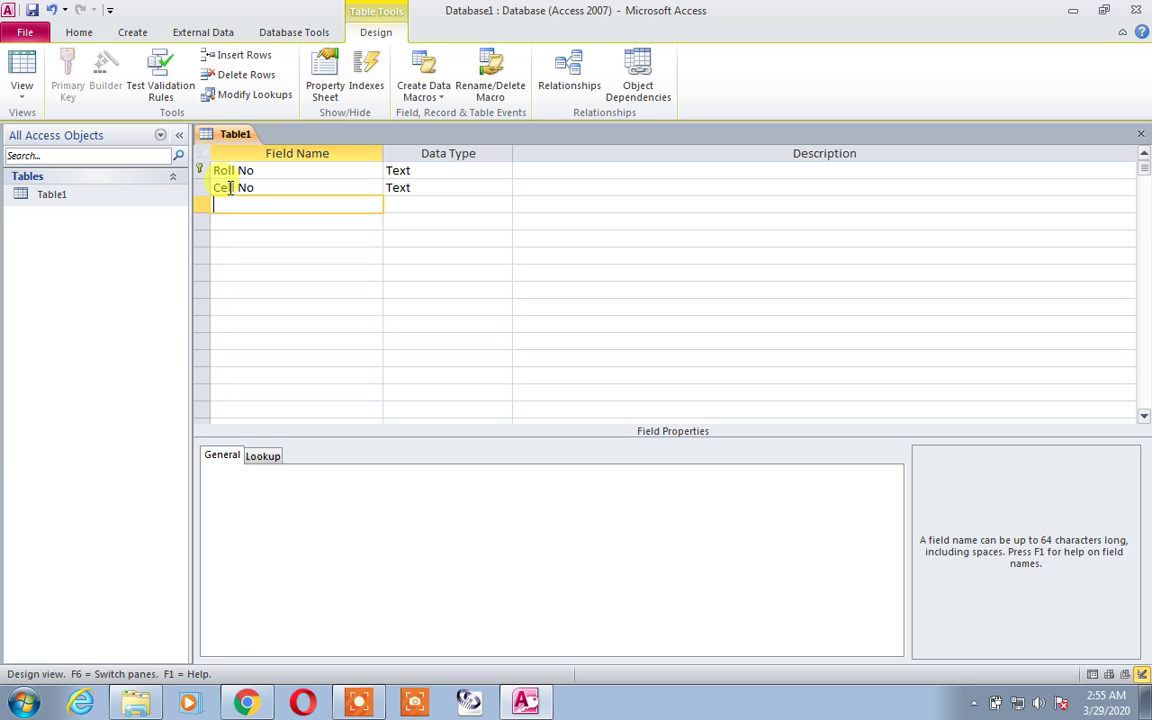
type("Id Card")
key("Tab")
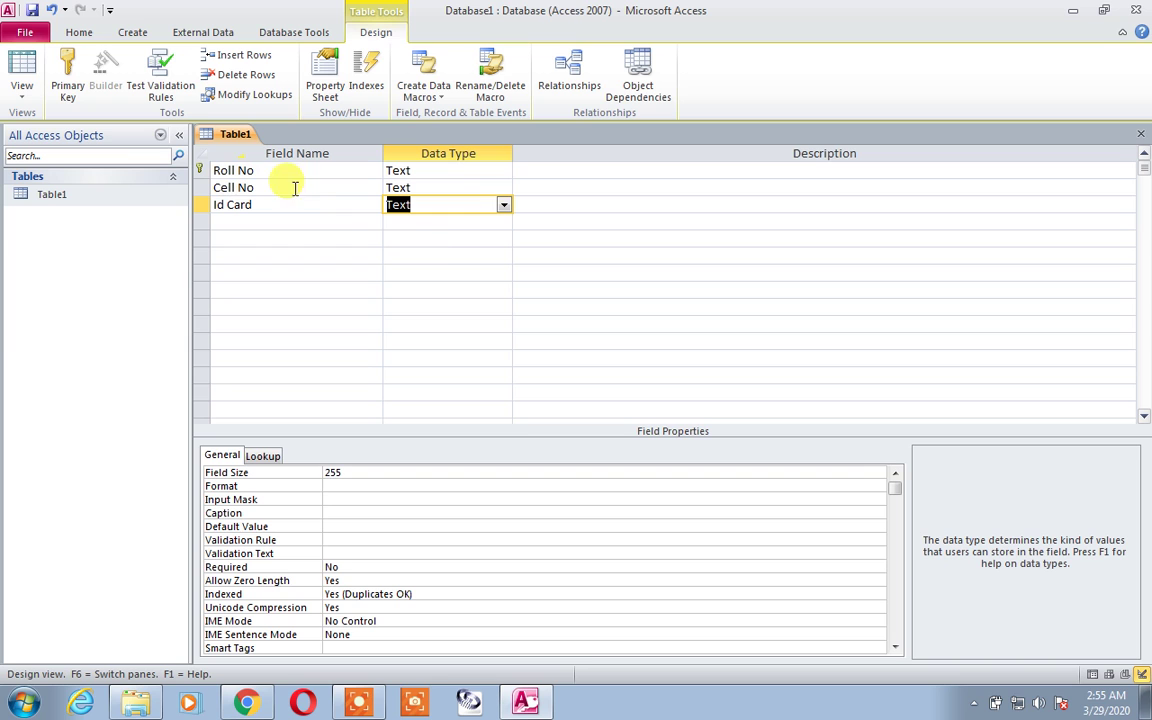
Step: Set Field Size 12 for Cell No and 15 for Id Card, then save the design
left_click(455, 184)
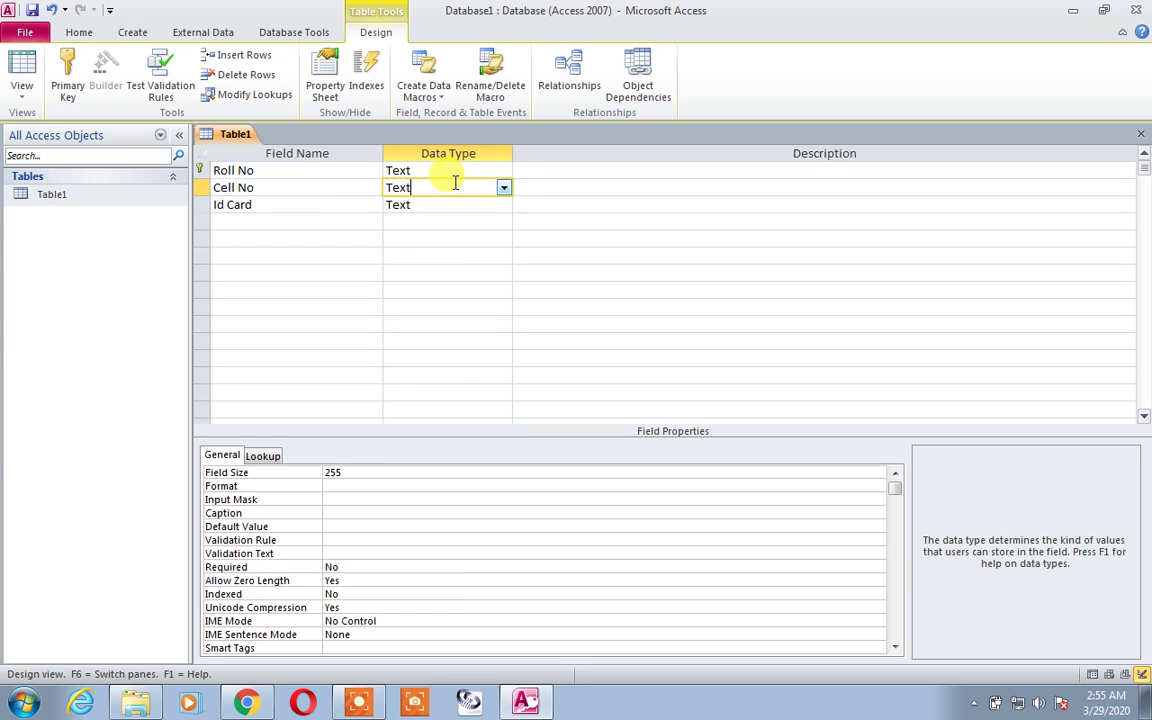
left_click(345, 472)
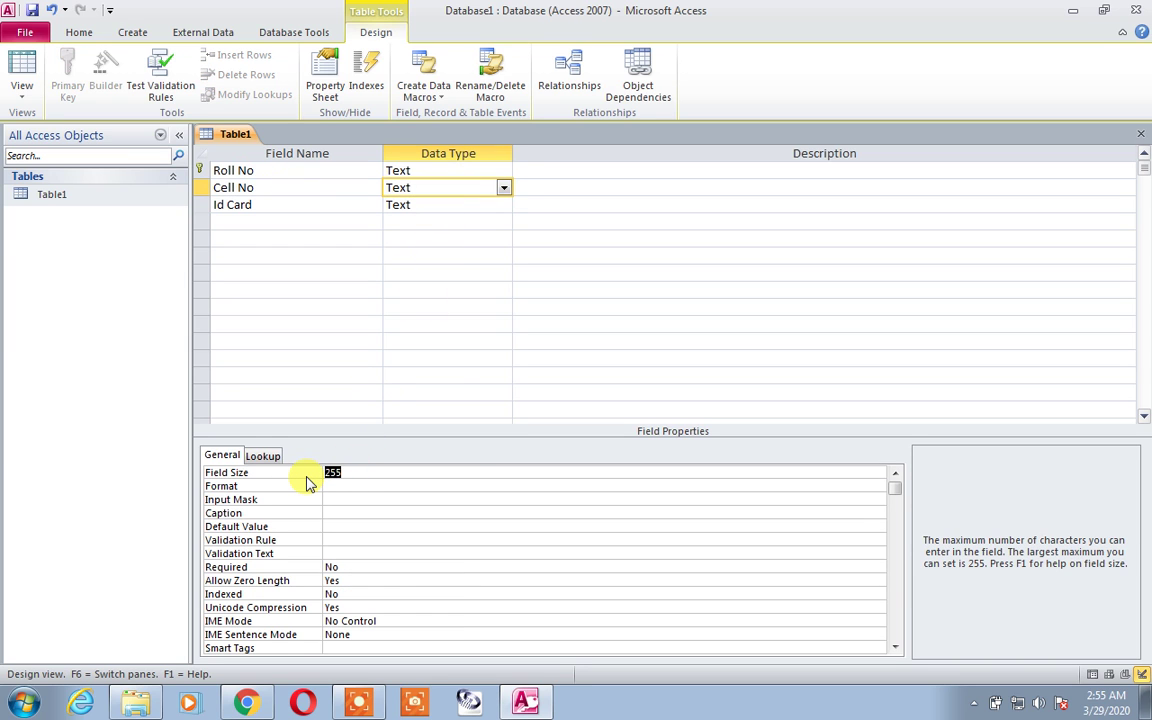
type("12")
key("Tab")
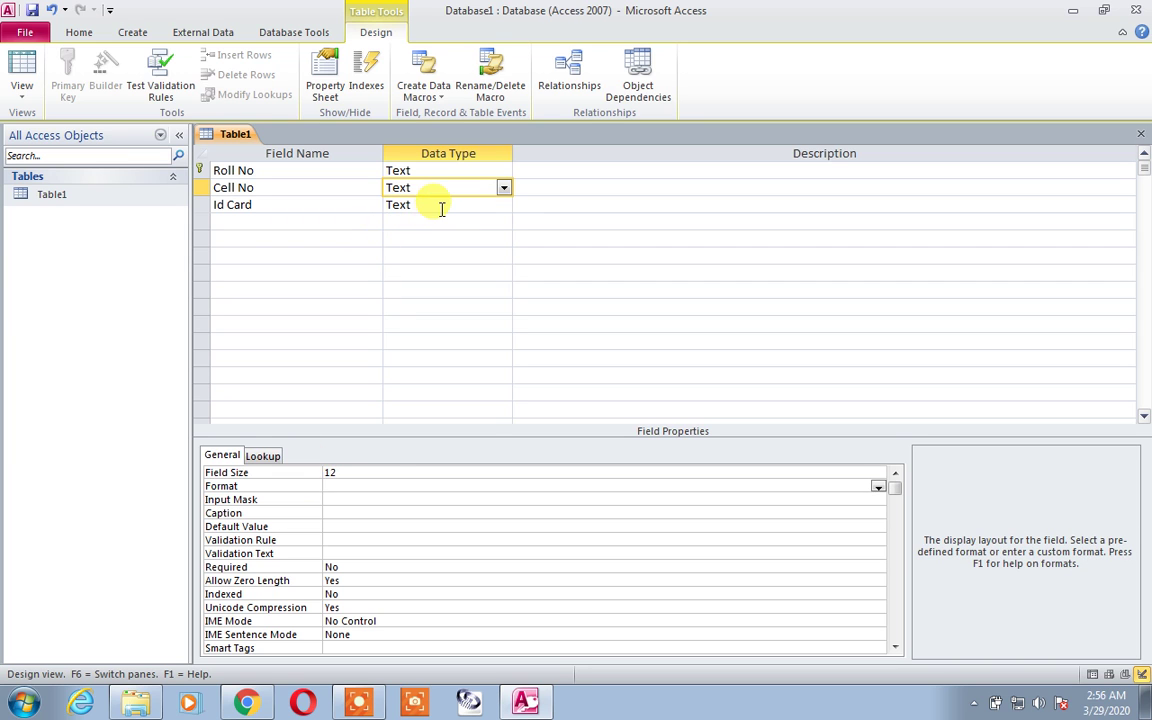
left_click(442, 205)
left_click(316, 479)
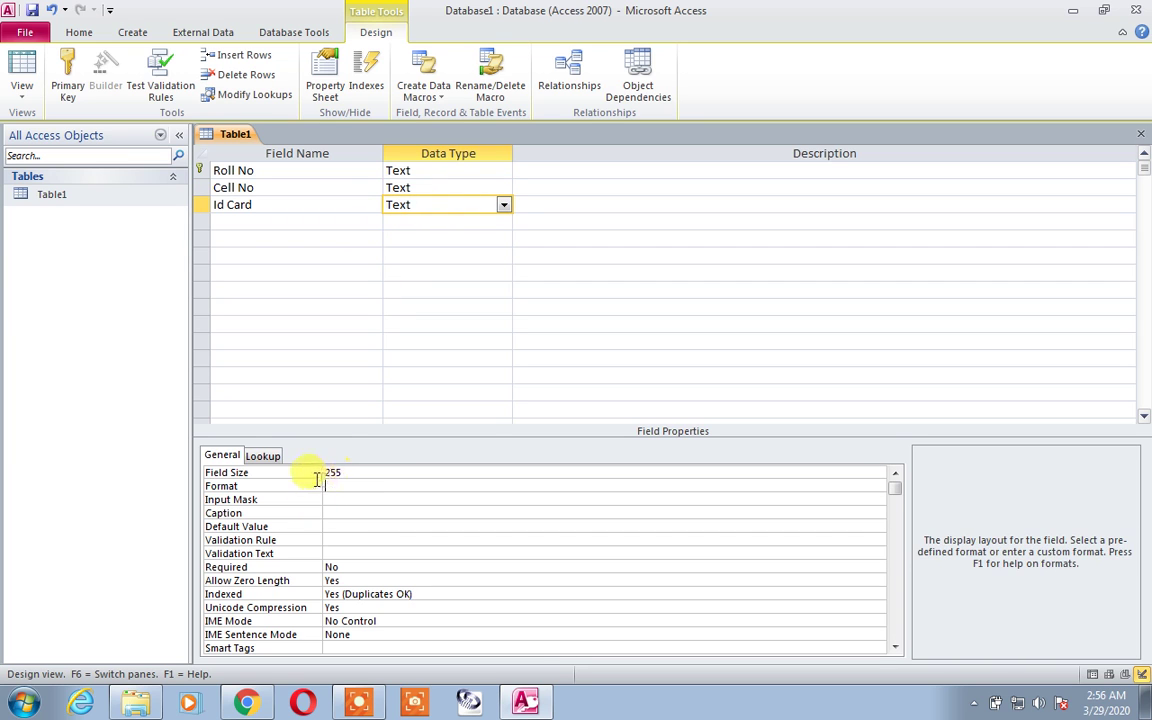
left_click(345, 472)
double_click(345, 472)
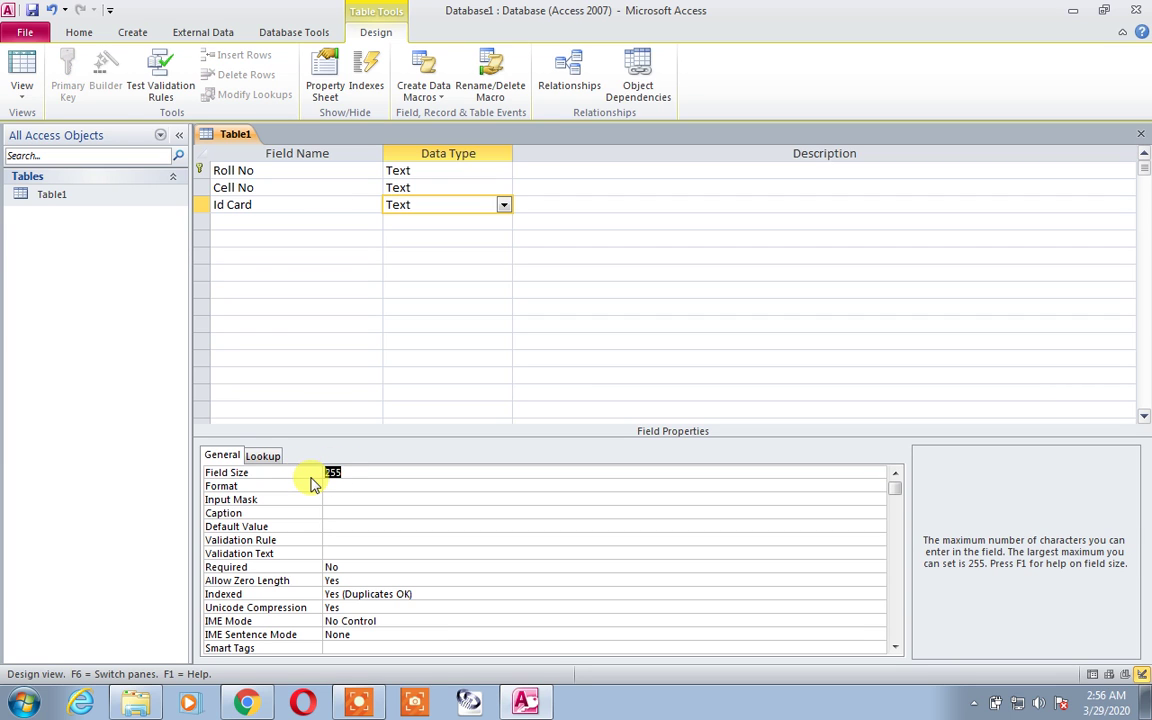
type("15")
key("Return")
key("Return")
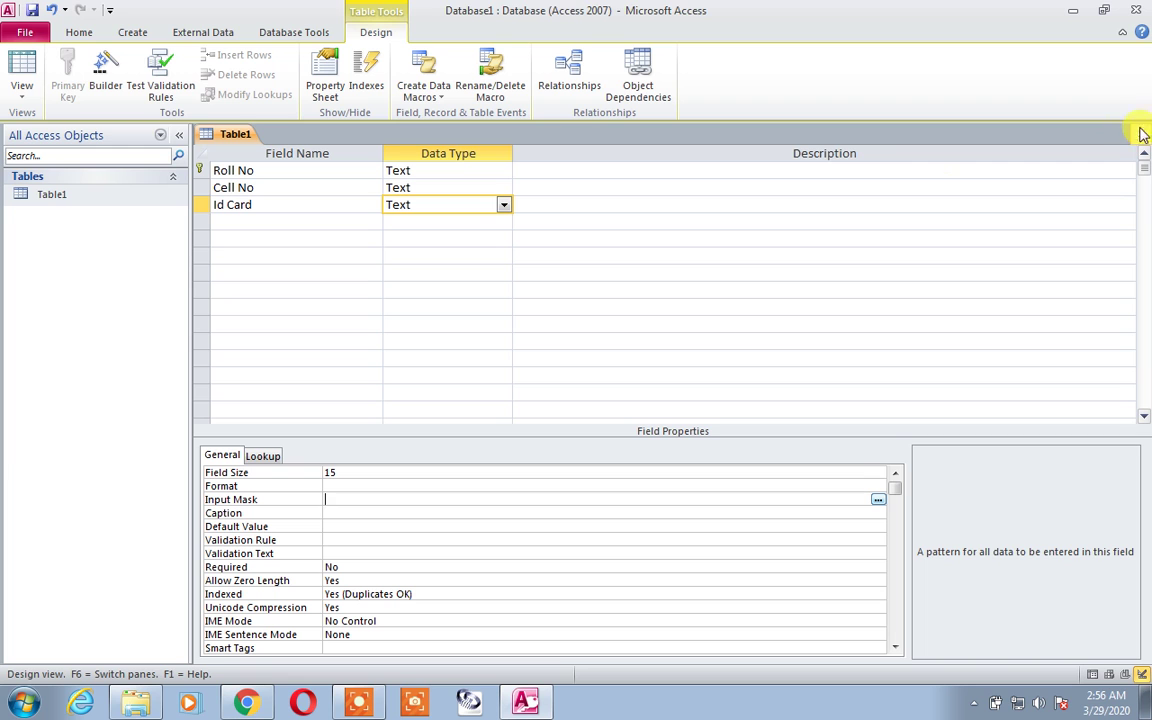
left_click(1141, 133)
left_click(522, 398)
left_click(78, 196)
Step: Narrow the Roll No column and enter a person's name and a mobile number in Cell No
double_click(77, 193)
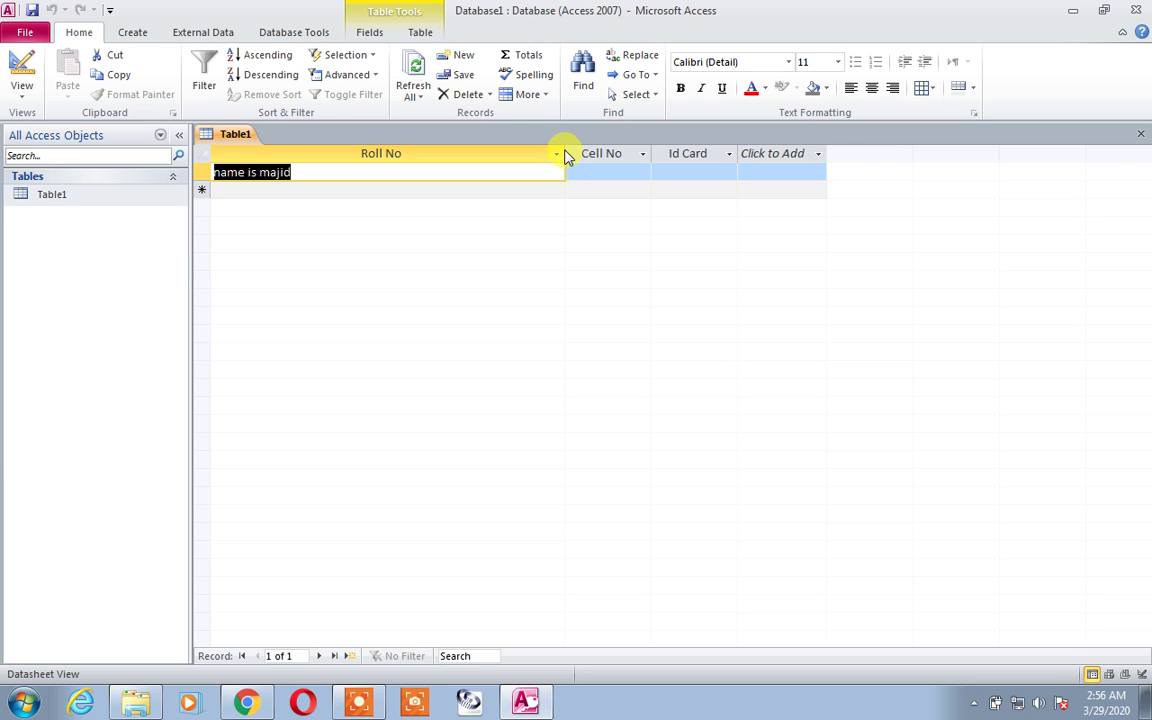
left_click_drag(565, 153, 303, 141)
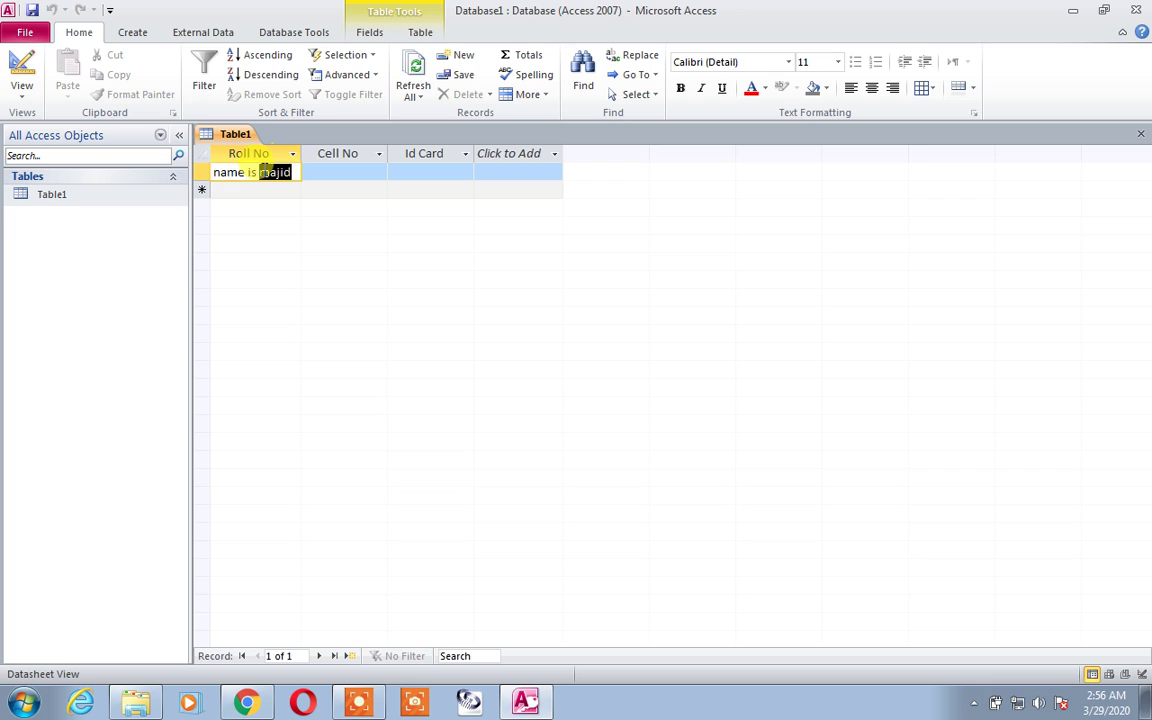
key("Tab")
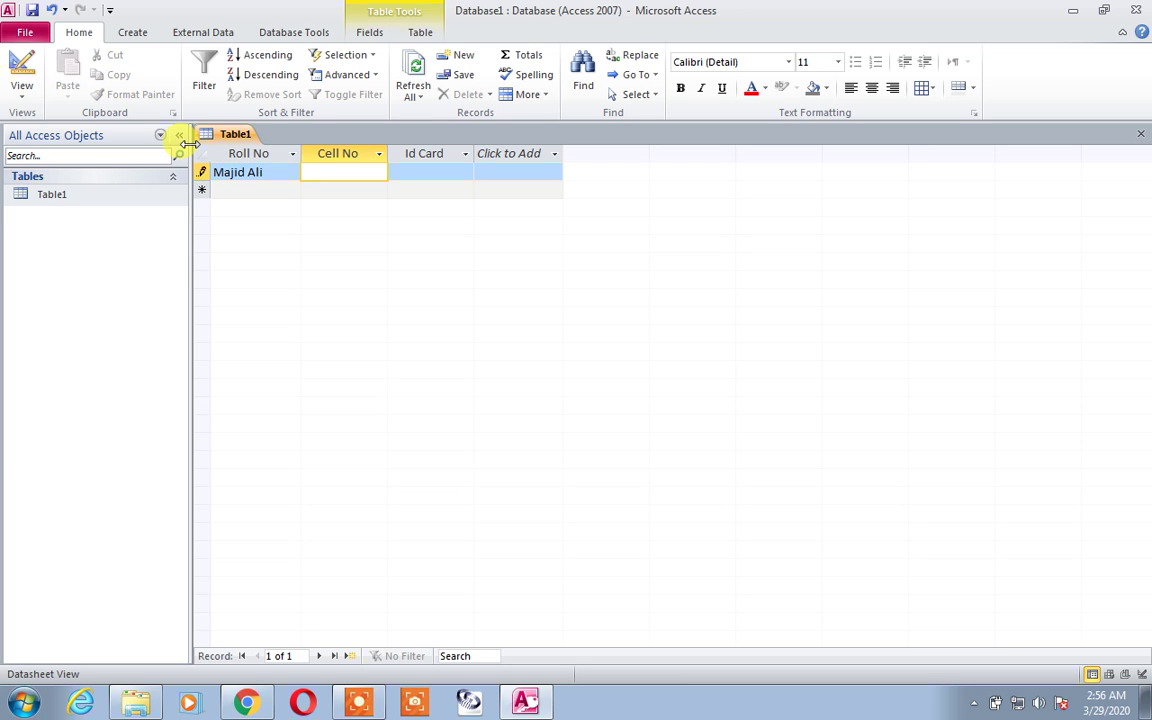
type("0300")
type("-0")
type("000000")
key("BackSpace")
key("BackSpace")
key("BackSpace")
key("BackSpace")
key("BackSpace")
key("BackSpace")
key("BackSpace")
type("1234567")
key("Down")
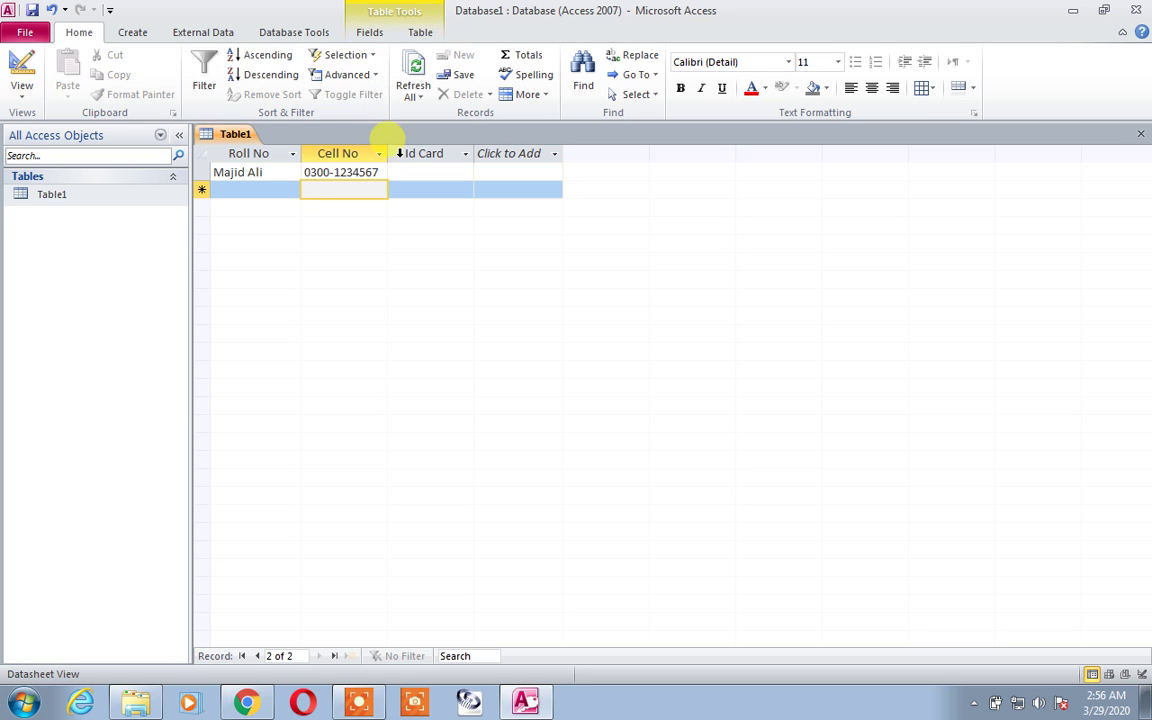
Step: Enter the ID card number in Id Card and widen that column to show it
left_click(337, 173)
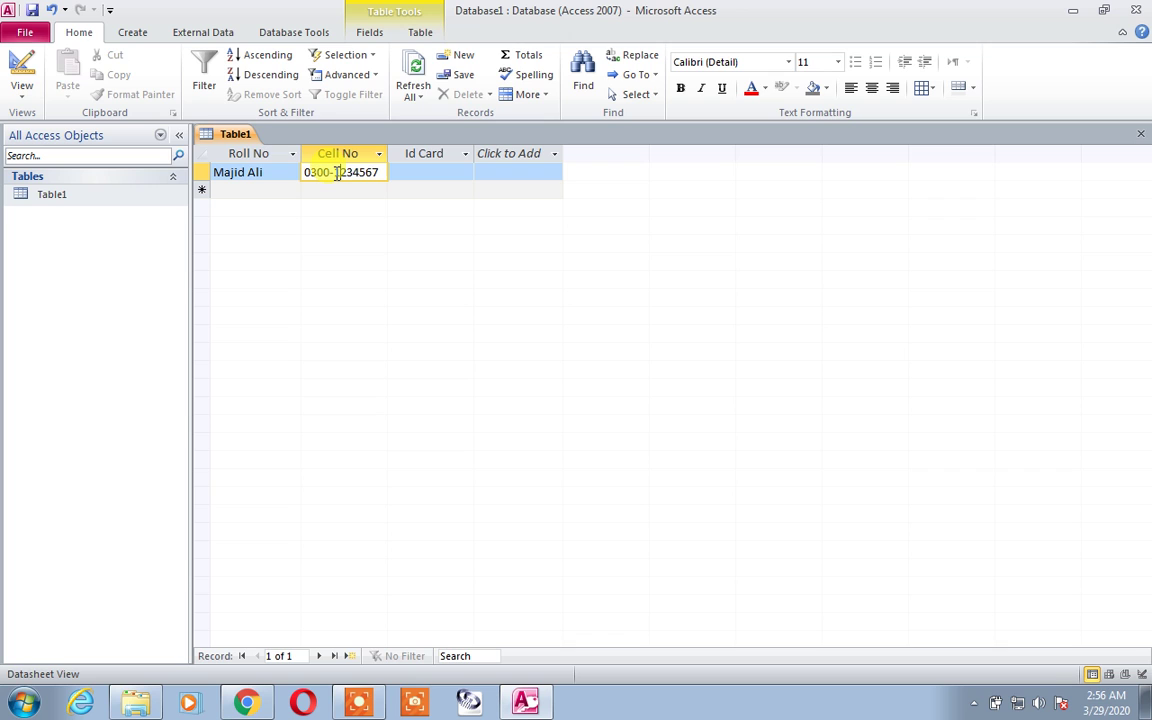
left_click_drag(304, 173, 331, 173)
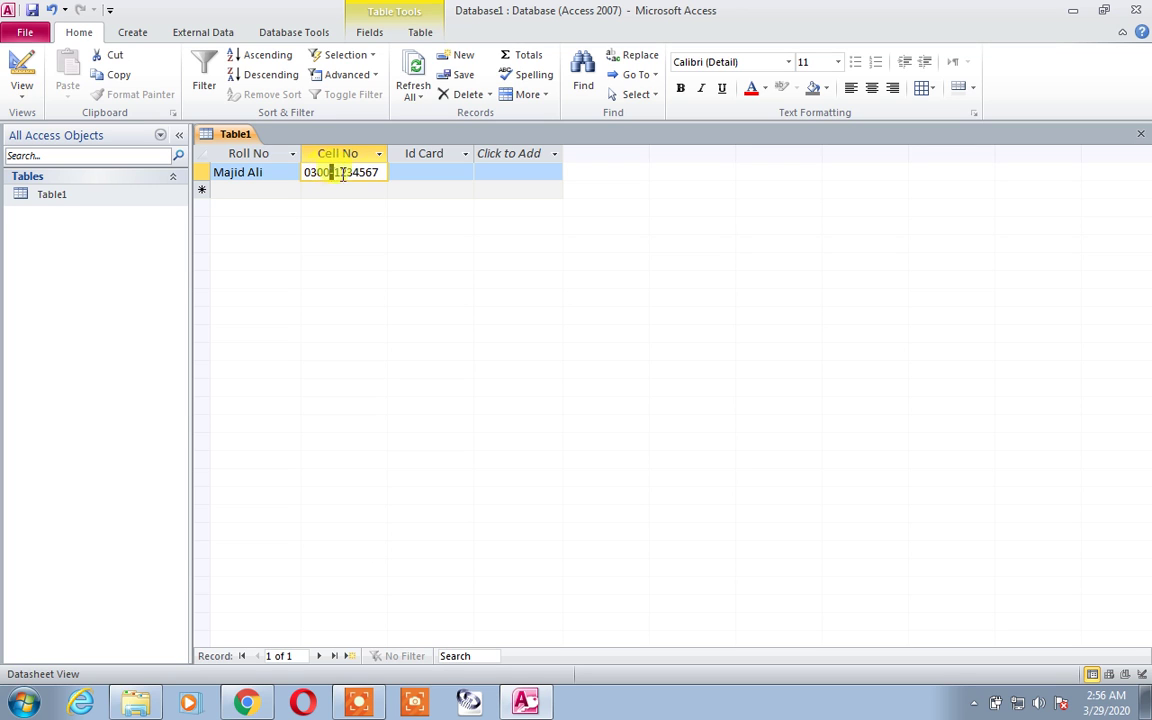
left_click(414, 170)
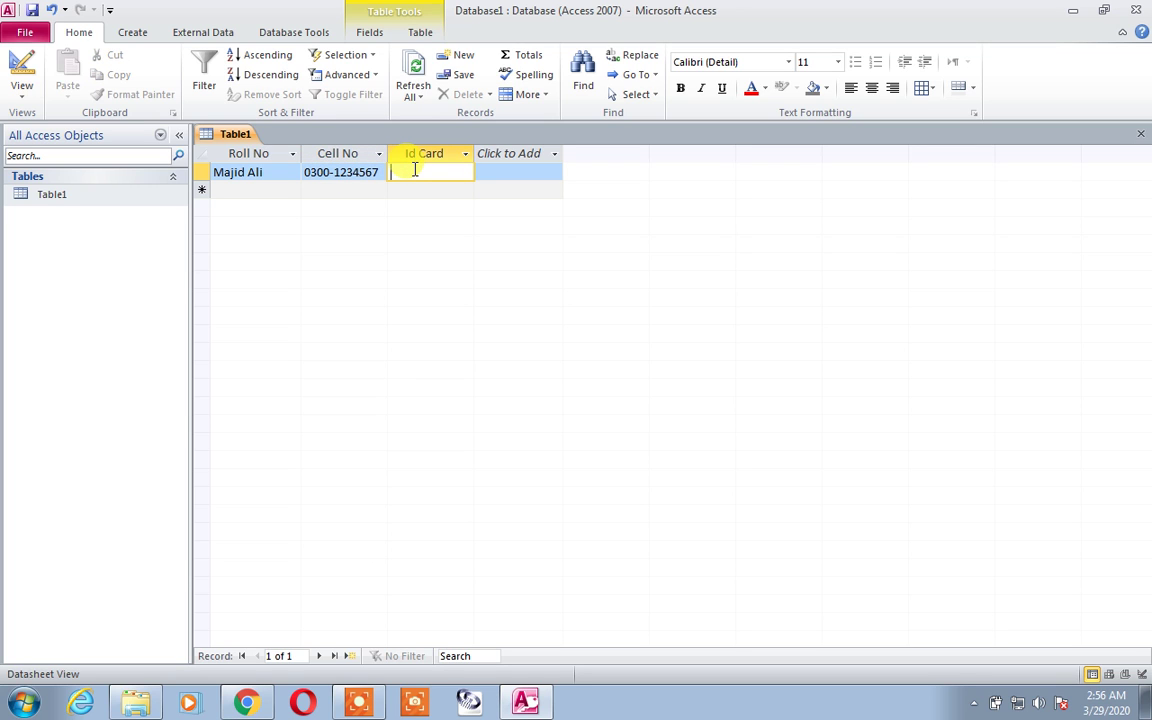
key("BackSpace")
key("BackSpace")
key("Down")
left_click_drag(479, 153, 497, 153)
left_click(503, 153)
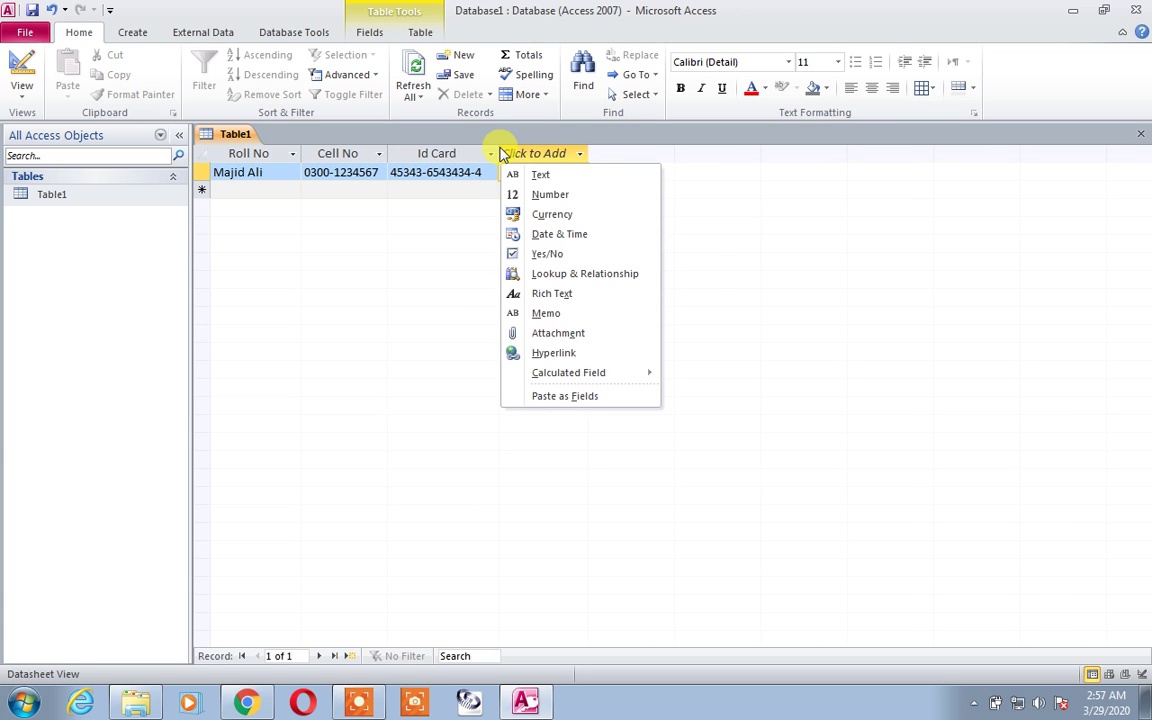
Step: Reopen Table1 in Design View and check Roll No's Field Size of 15
left_click(695, 235)
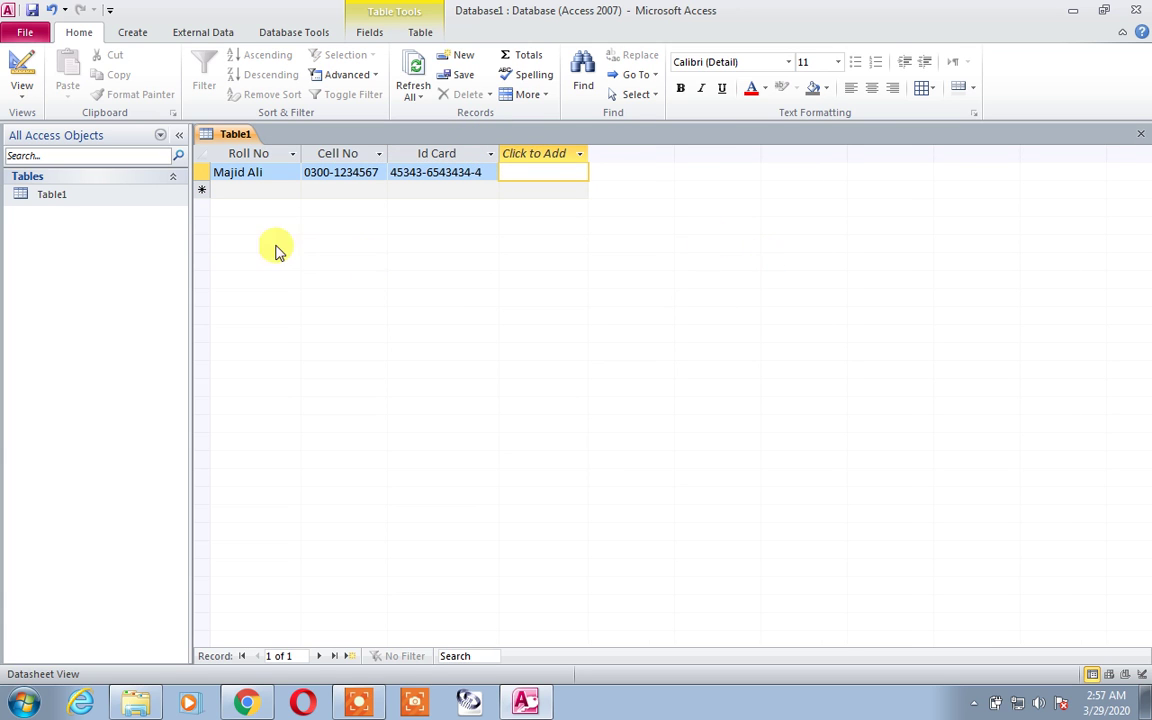
right_click(74, 196)
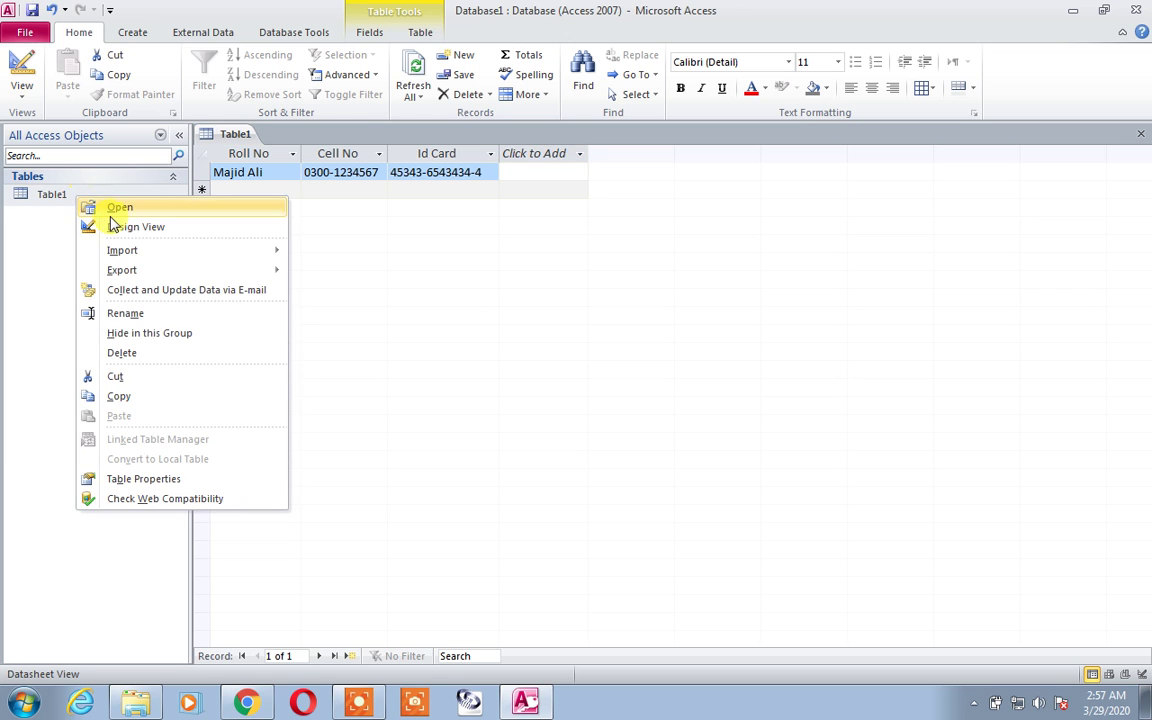
left_click(113, 226)
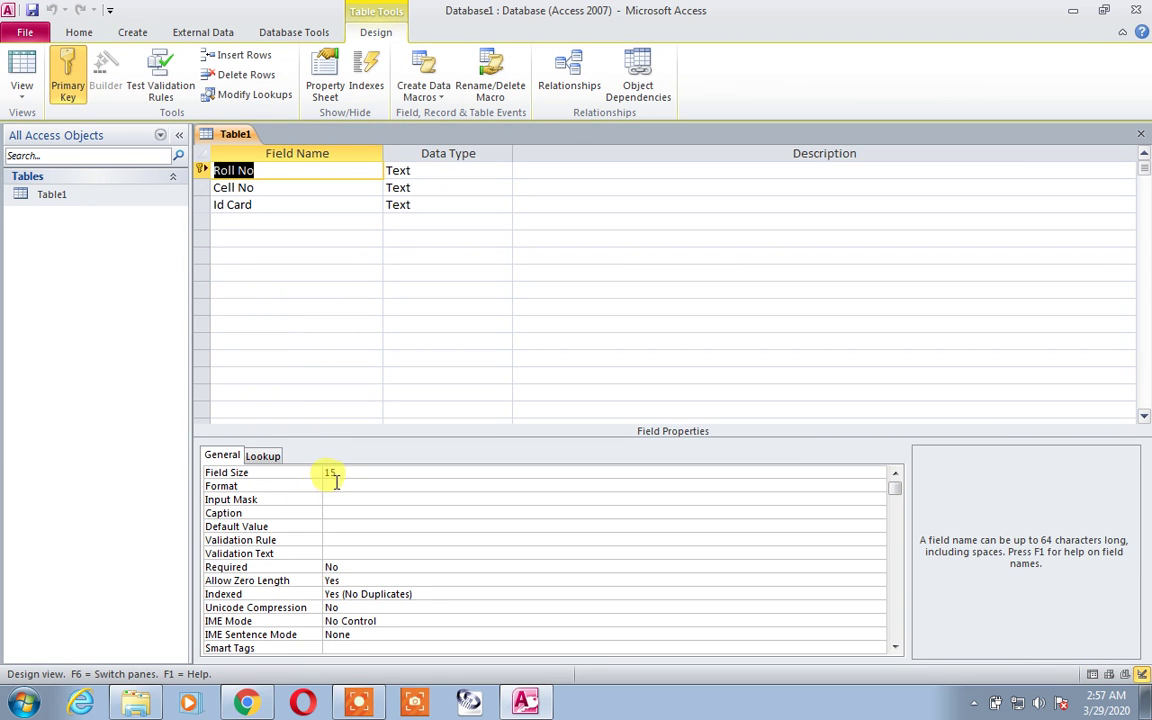
left_click(334, 474)
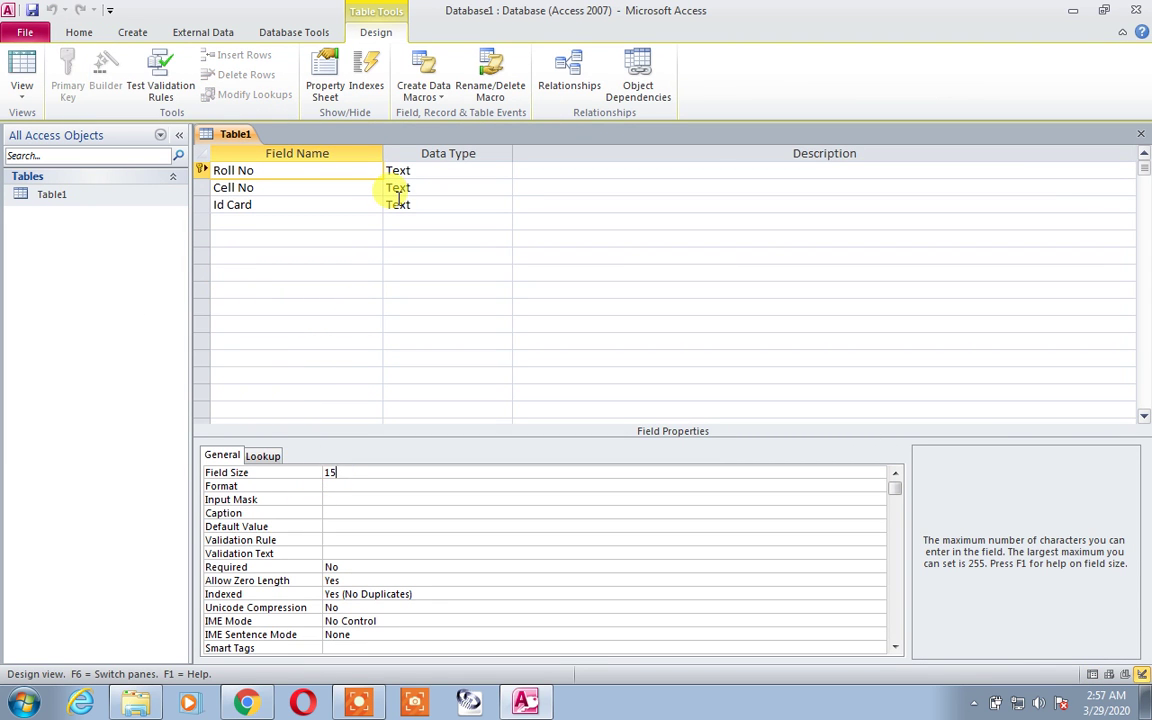